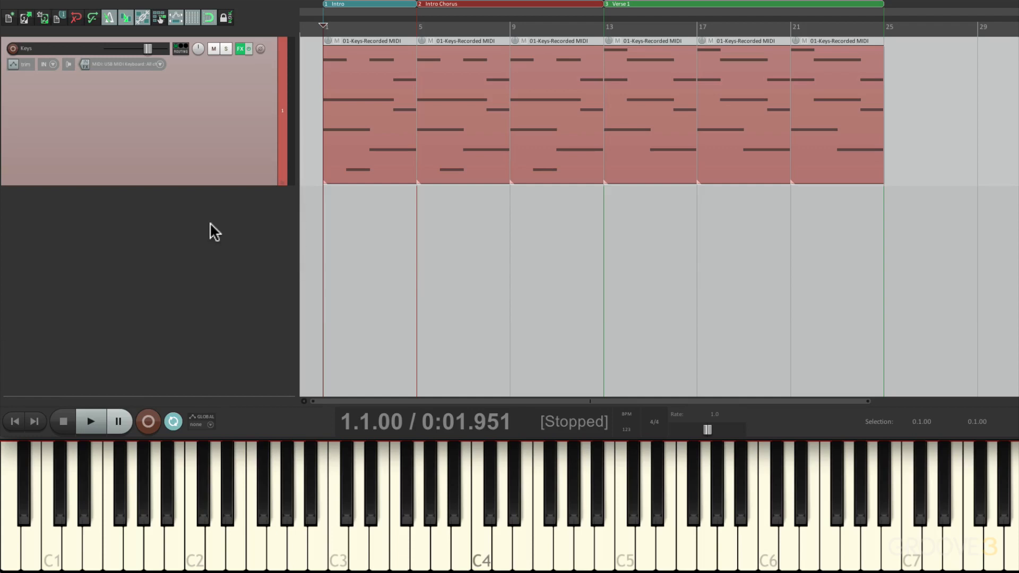
# - Insert a track from the New MIDI Track template below the Keys track and name it Claps
pyautogui.rightClick(237, 239)
pyautogui.moveTo(242, 278)
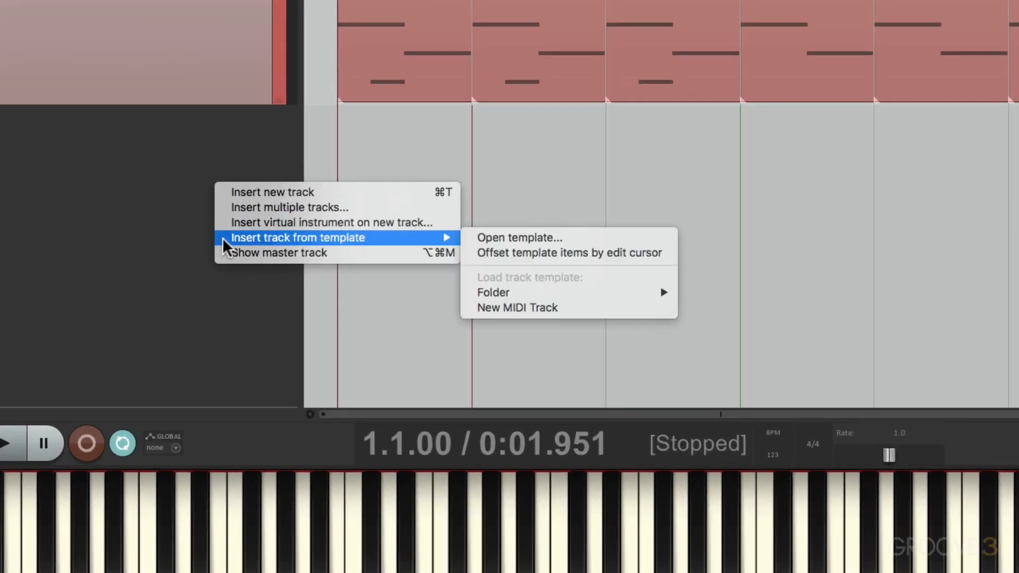
pyautogui.click(617, 306)
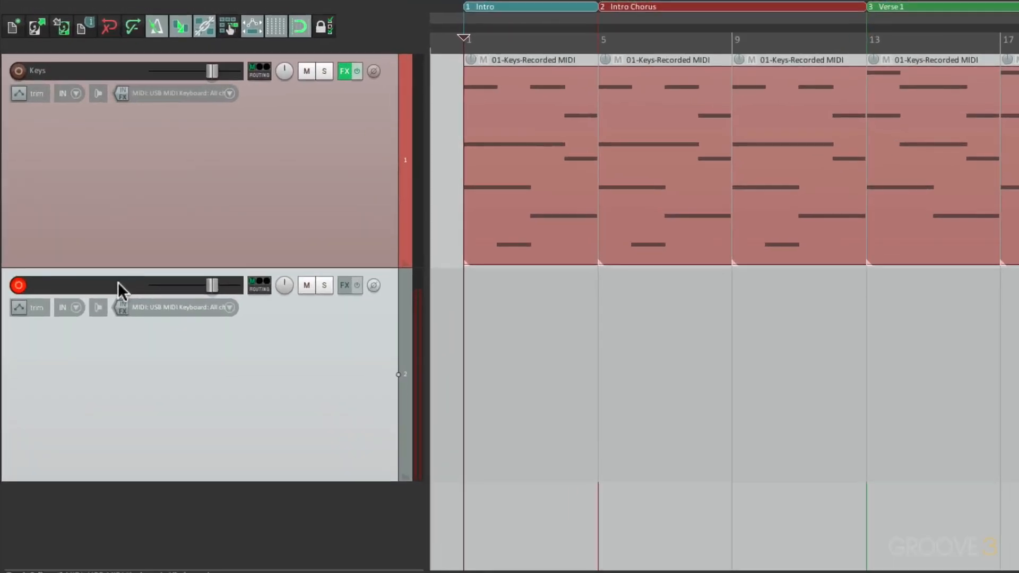
pyautogui.doubleClick(82, 200)
pyautogui.write('C')
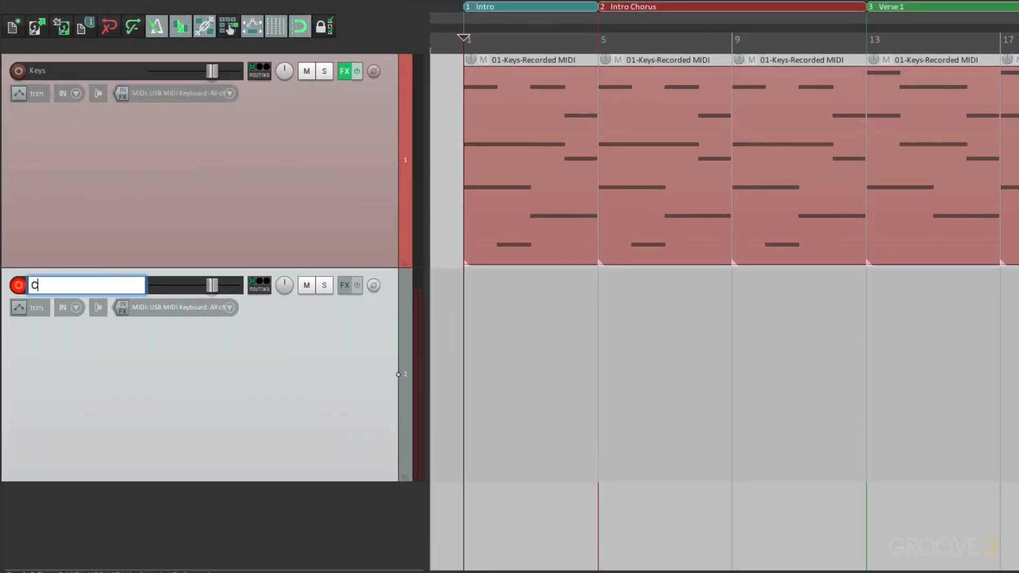
pyautogui.write('laps')
pyautogui.press('Return')
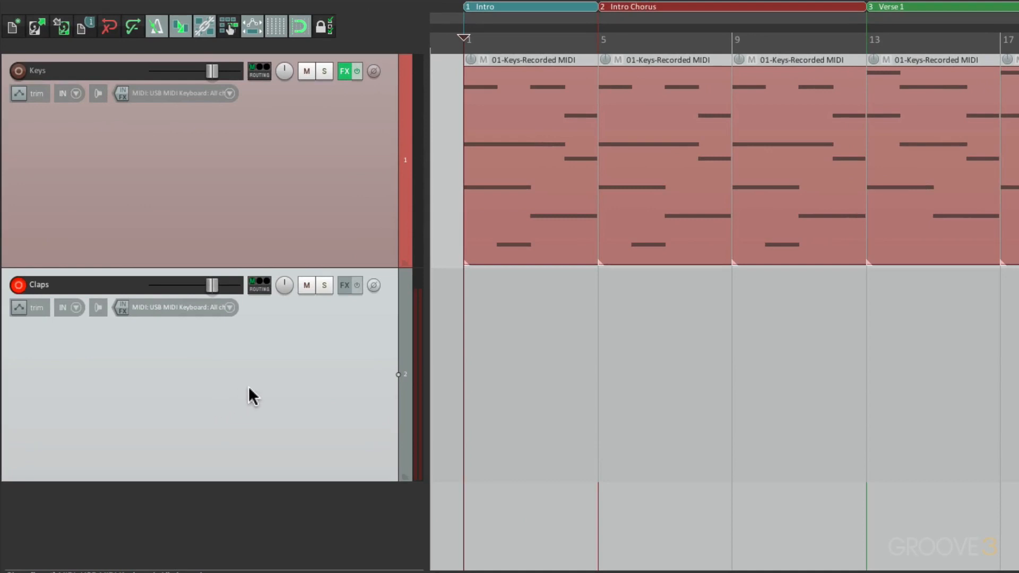
# - Add the VSTi ReaSamplOmatic5000 (Cockos) instrument to the Claps track's effects
pyautogui.click(345, 286)
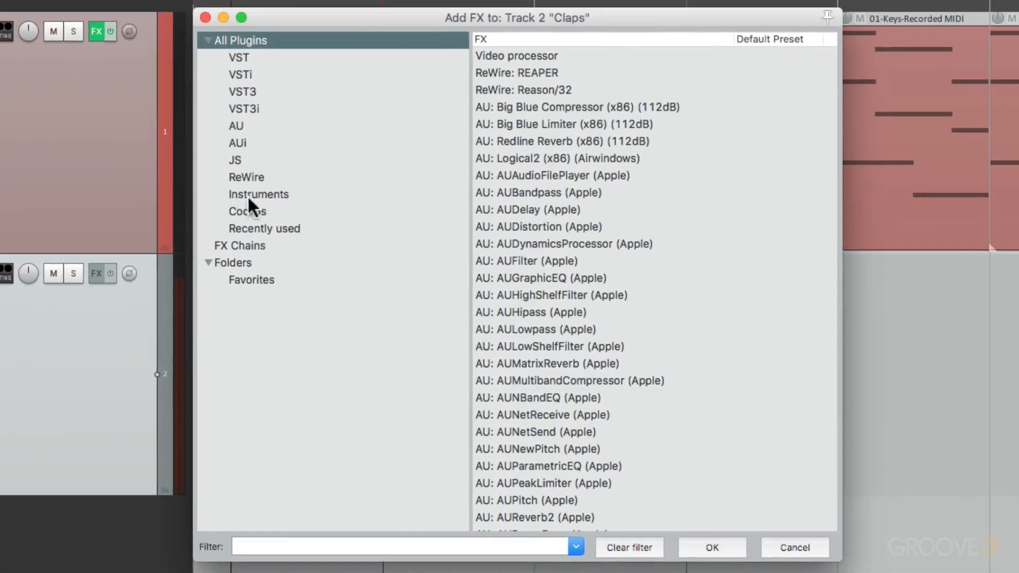
pyautogui.click(259, 195)
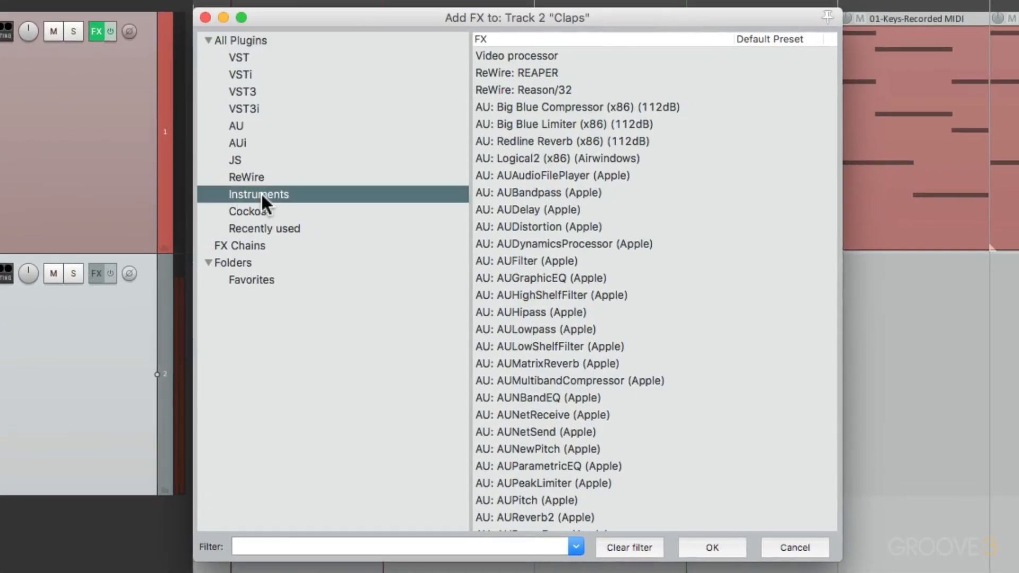
pyautogui.scroll(-3, 634, 375)
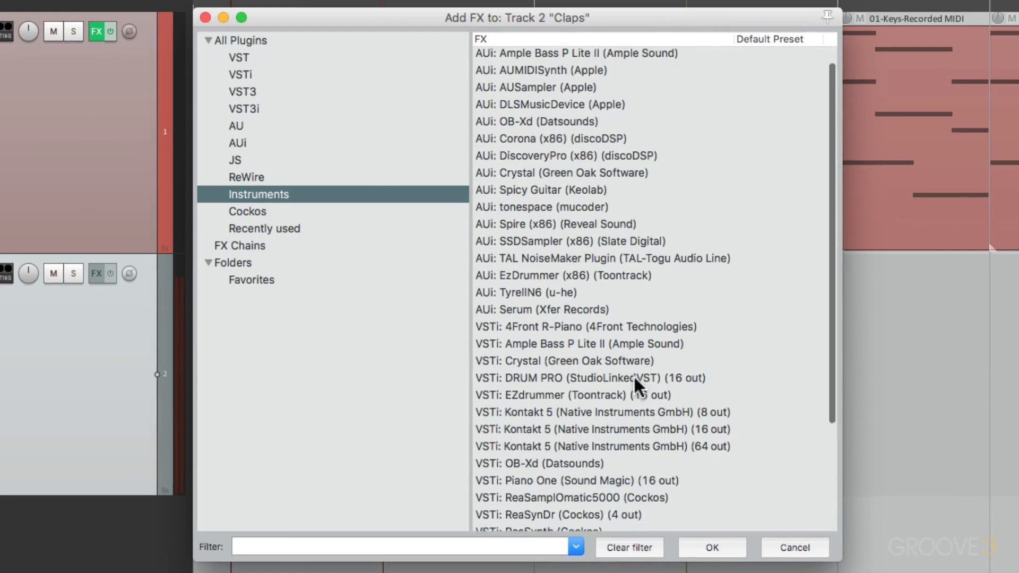
pyautogui.click(692, 467)
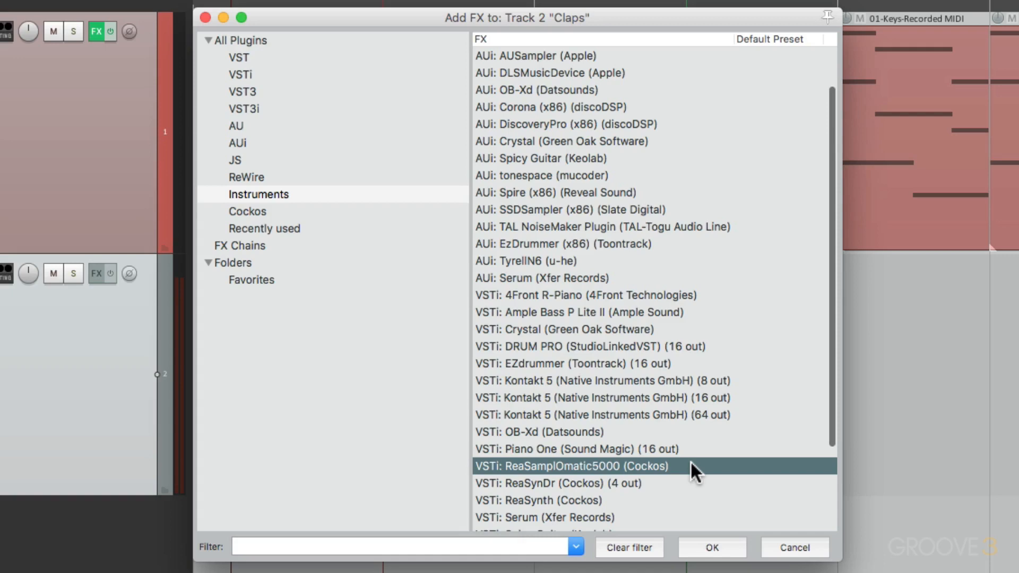
pyautogui.doubleClick(684, 465)
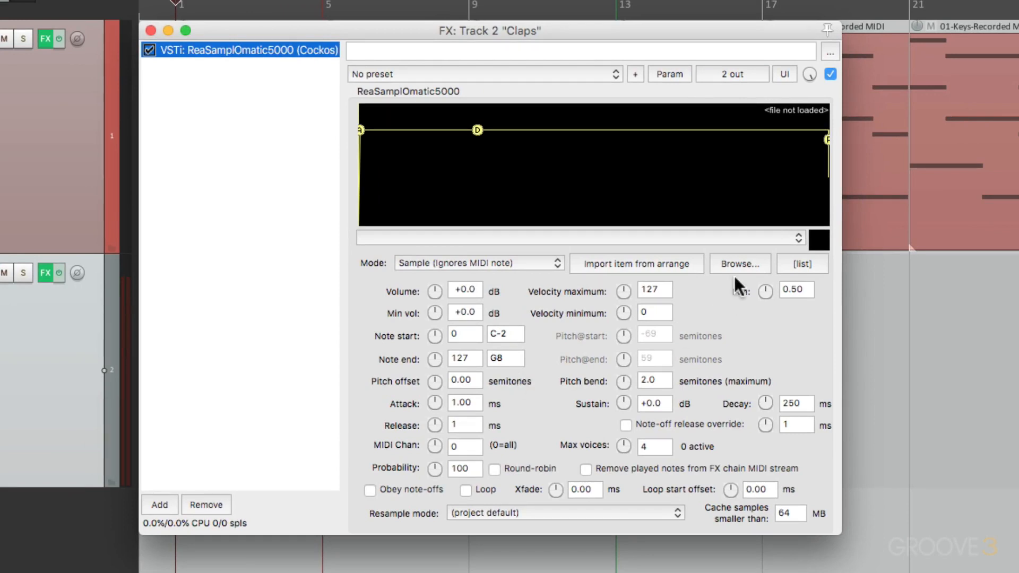
# - Load Claps.wav from the samples folder inside Broken - Audio Files into the sampler, and close the effects window
pyautogui.click(720, 264)
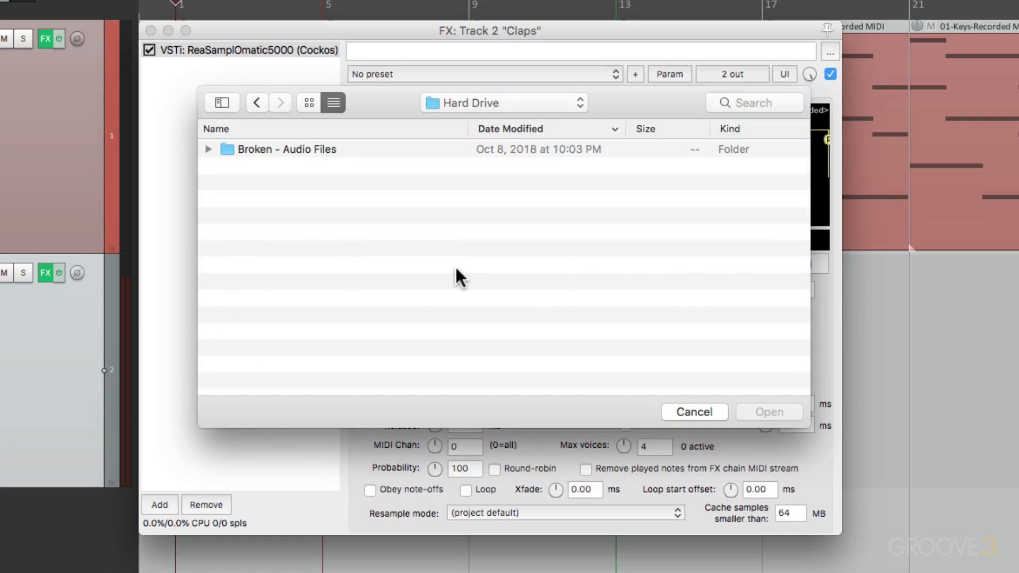
pyautogui.click(359, 149)
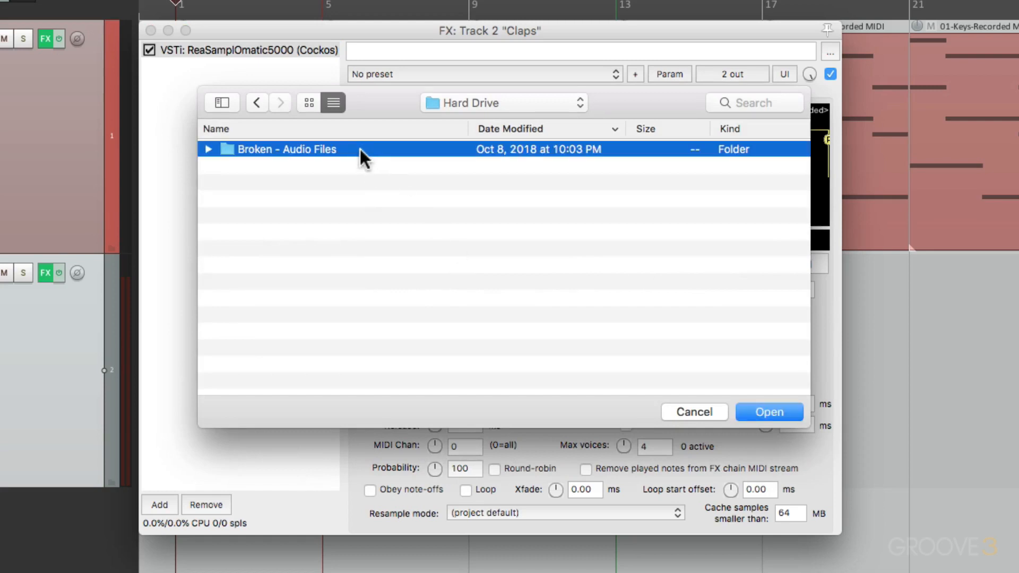
pyautogui.doubleClick(332, 149)
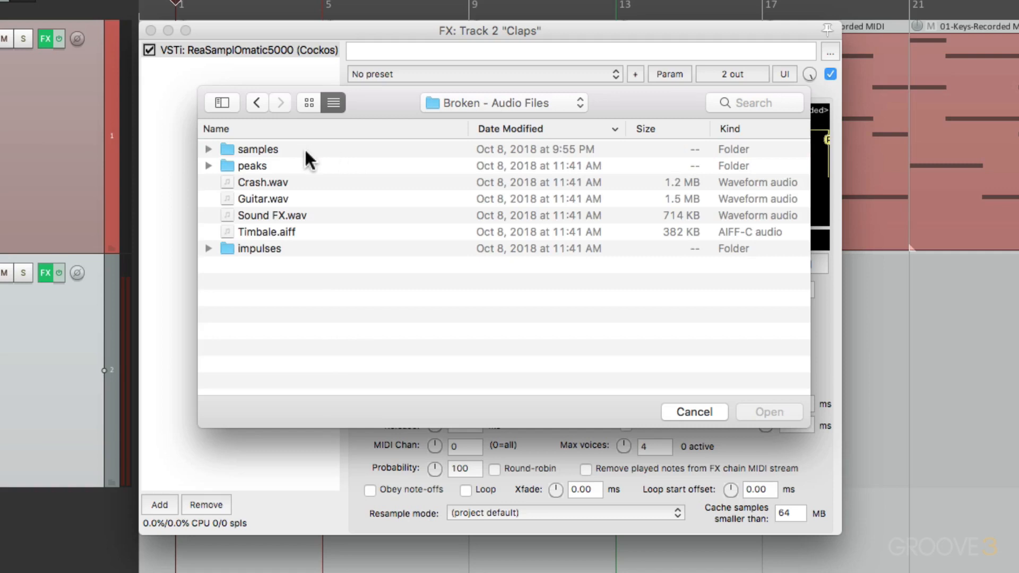
pyautogui.click(305, 150)
pyautogui.doubleClick(305, 149)
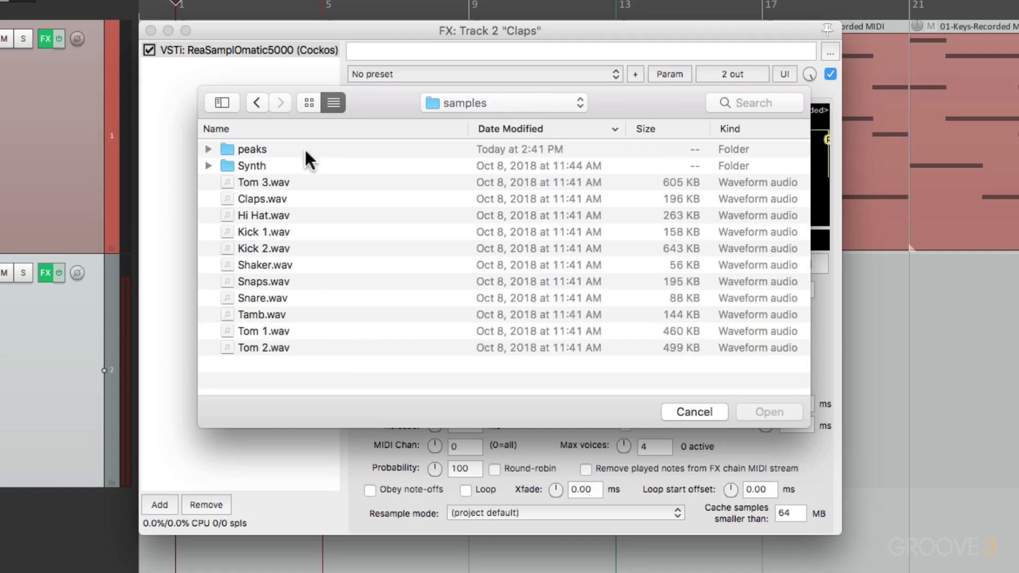
pyautogui.click(328, 201)
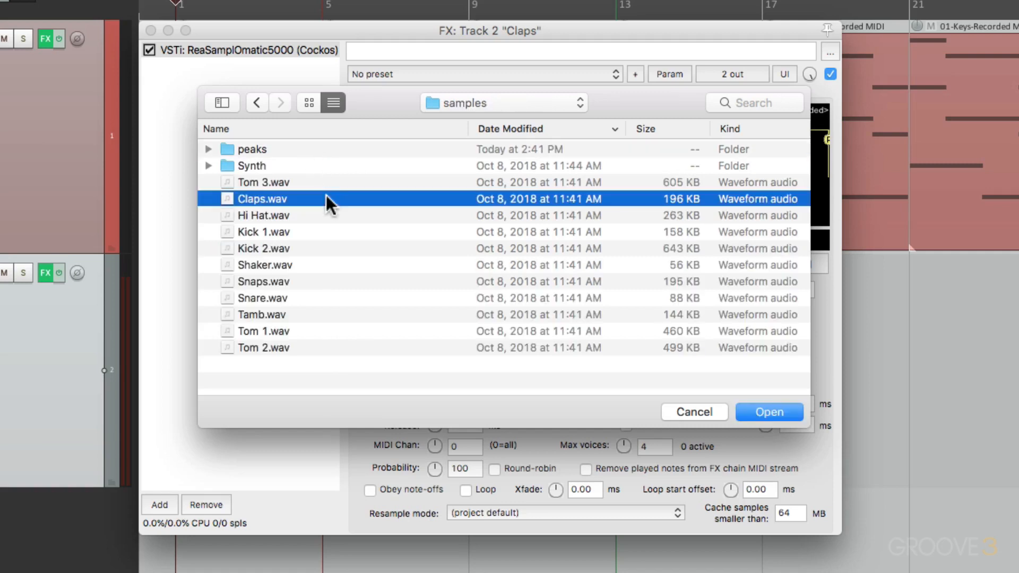
pyautogui.doubleClick(326, 196)
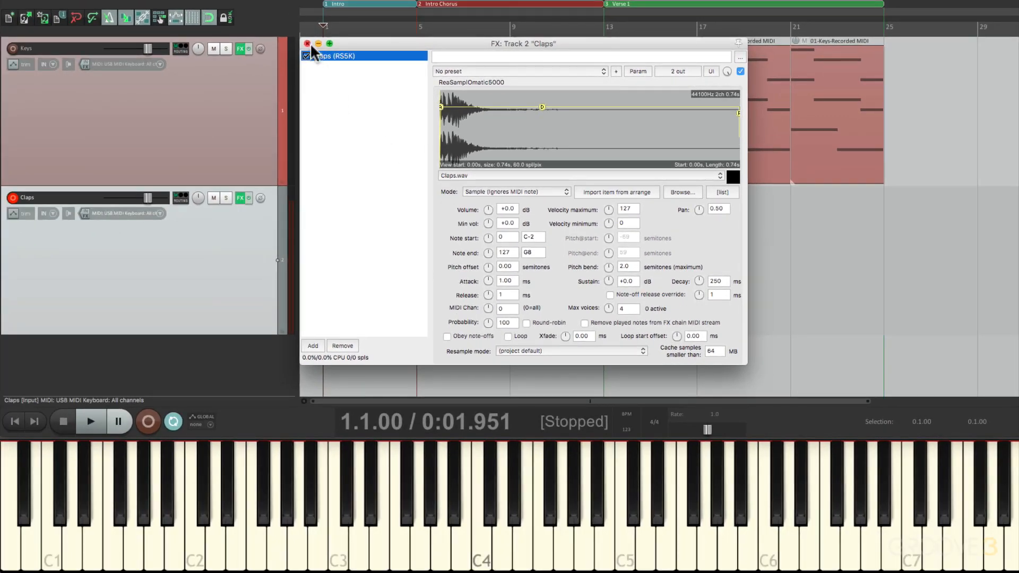
pyautogui.click(307, 43)
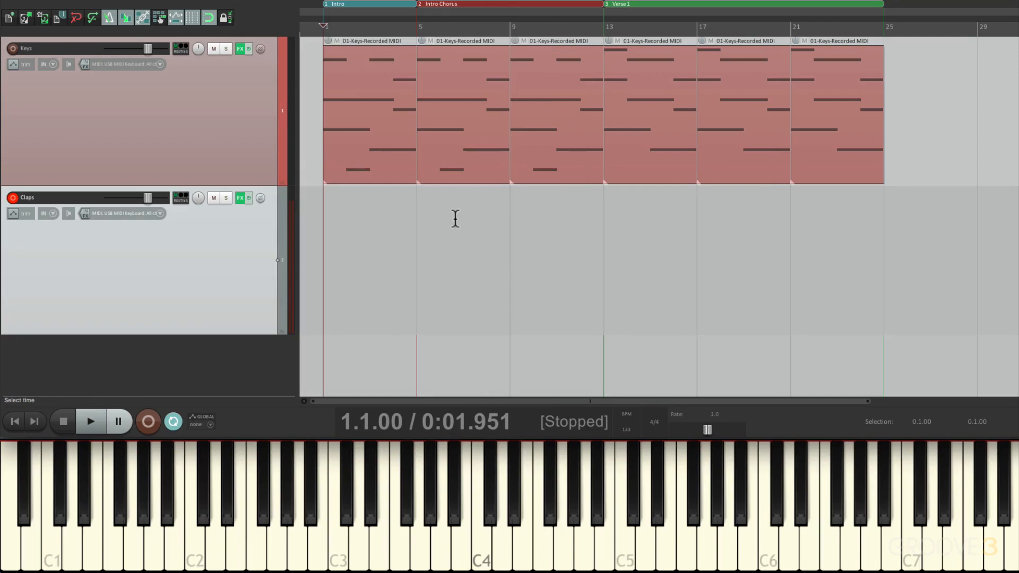
# - Place the edit cursor at bar 5, the start of Intro Chorus, and colour the Claps track olive green
pyautogui.click(416, 211)
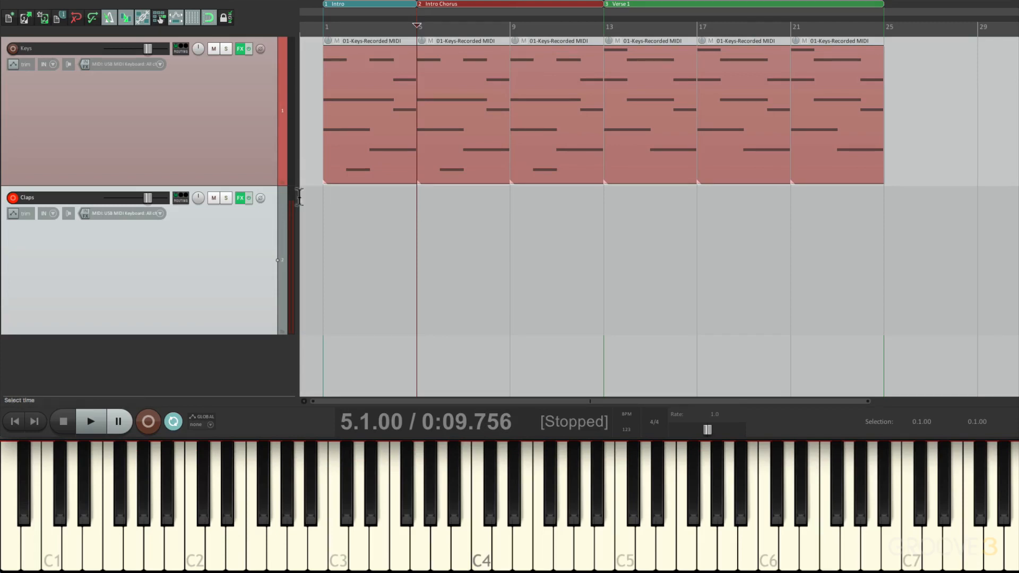
pyautogui.hotkey('shift', 'c')
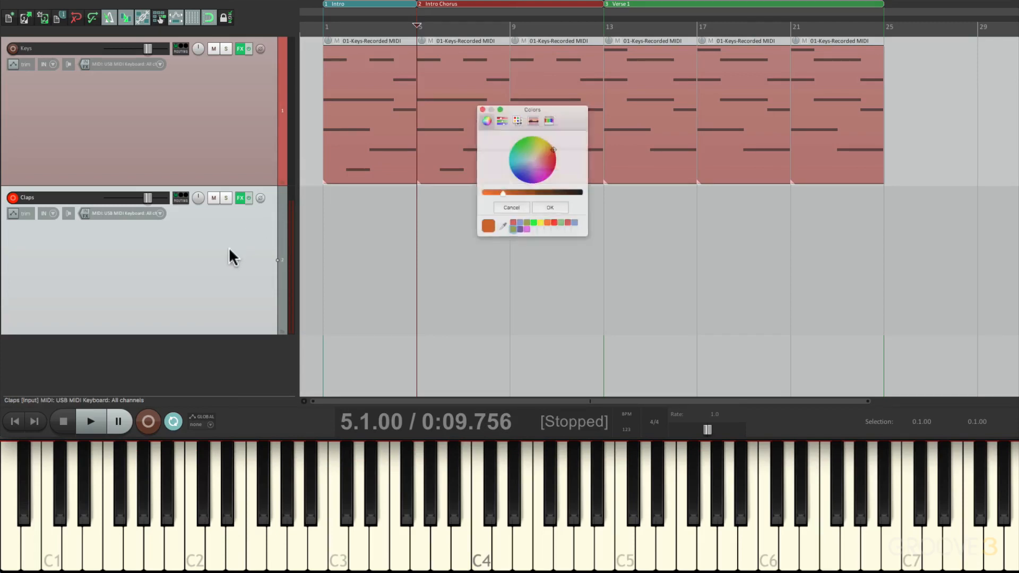
pyautogui.click(508, 236)
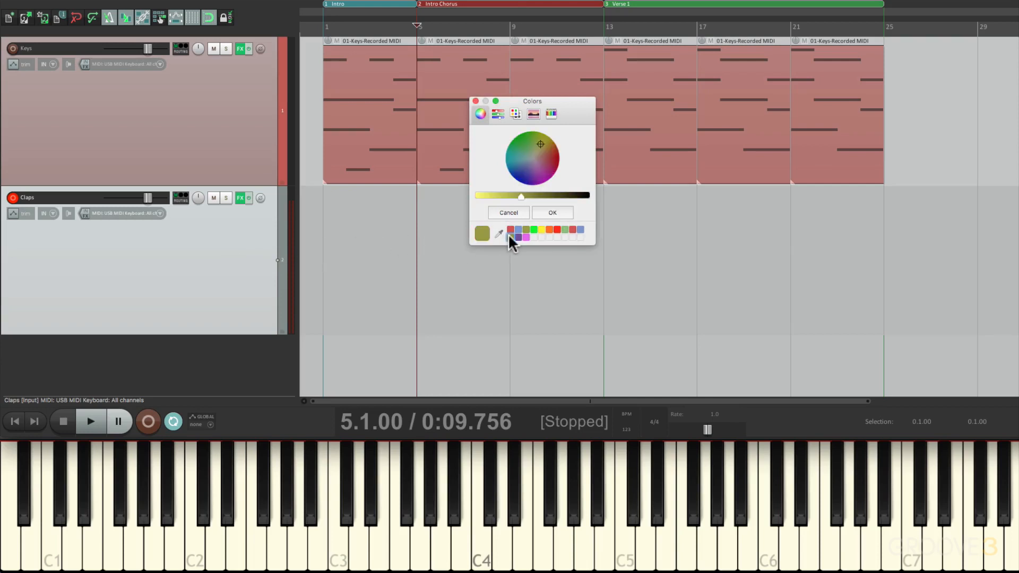
pyautogui.click(551, 212)
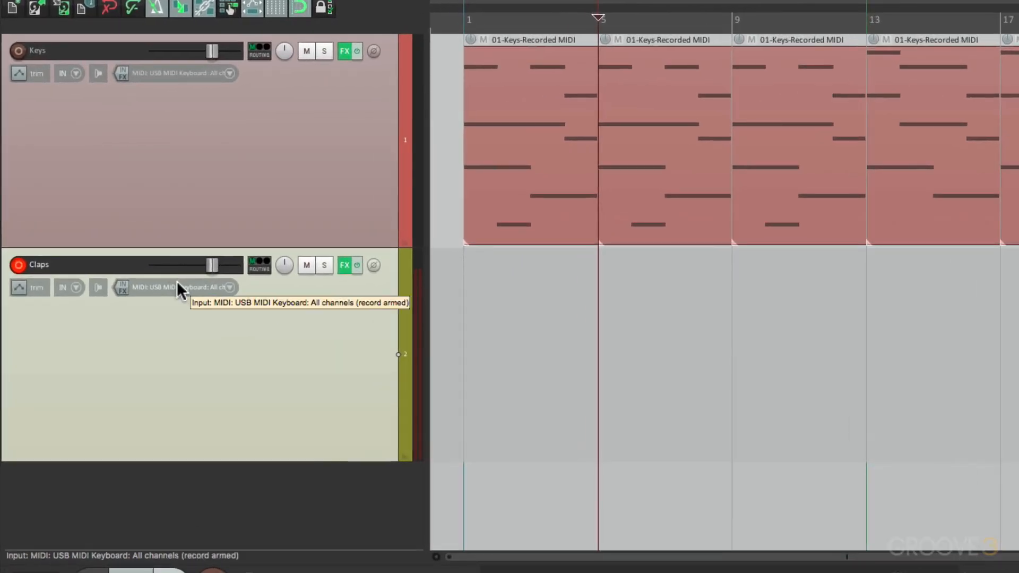
# - Enable MIDI recording quantization on the Claps track, set to 1/8 notes
pyautogui.click(178, 290)
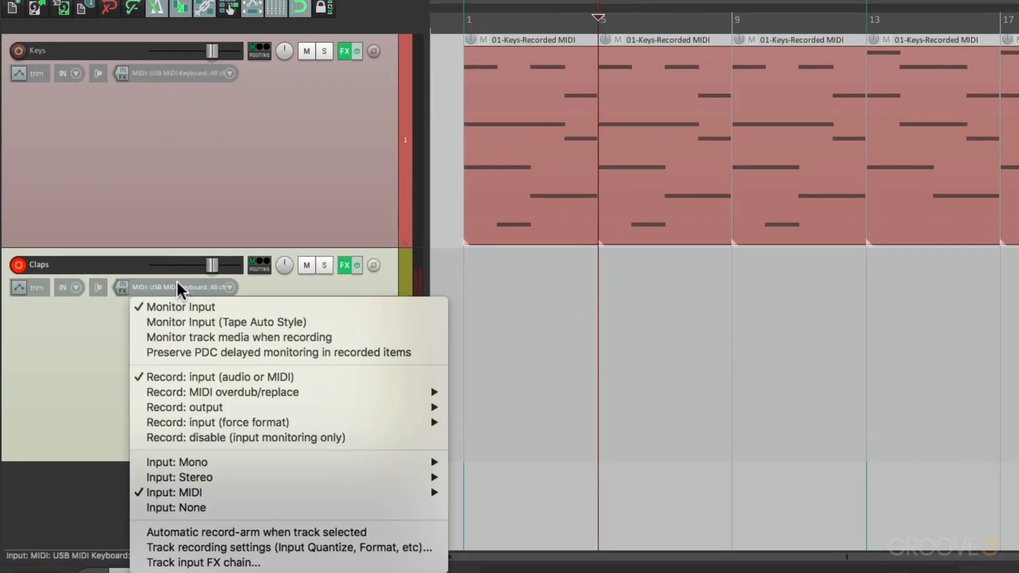
pyautogui.click(275, 548)
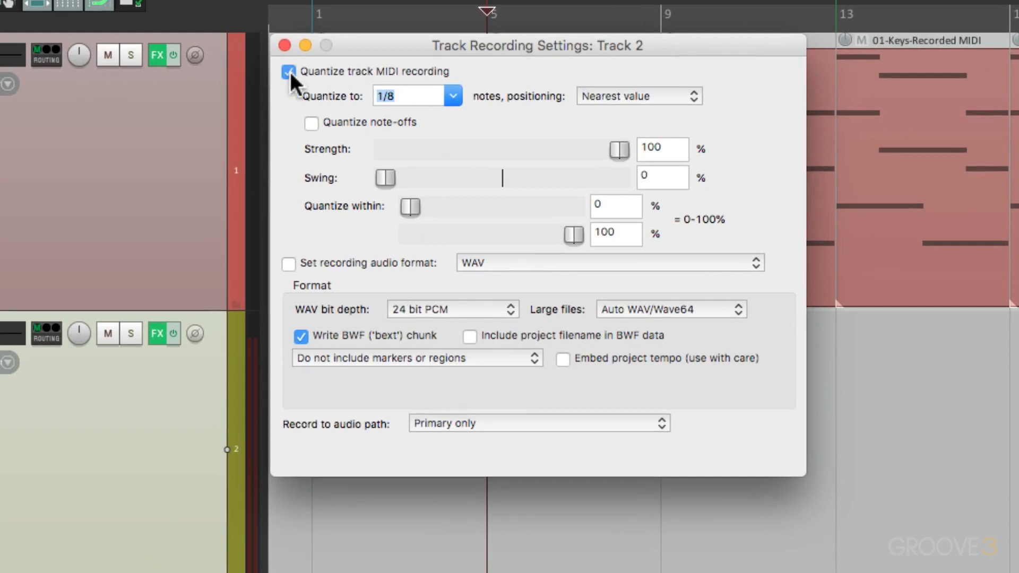
pyautogui.click(454, 93)
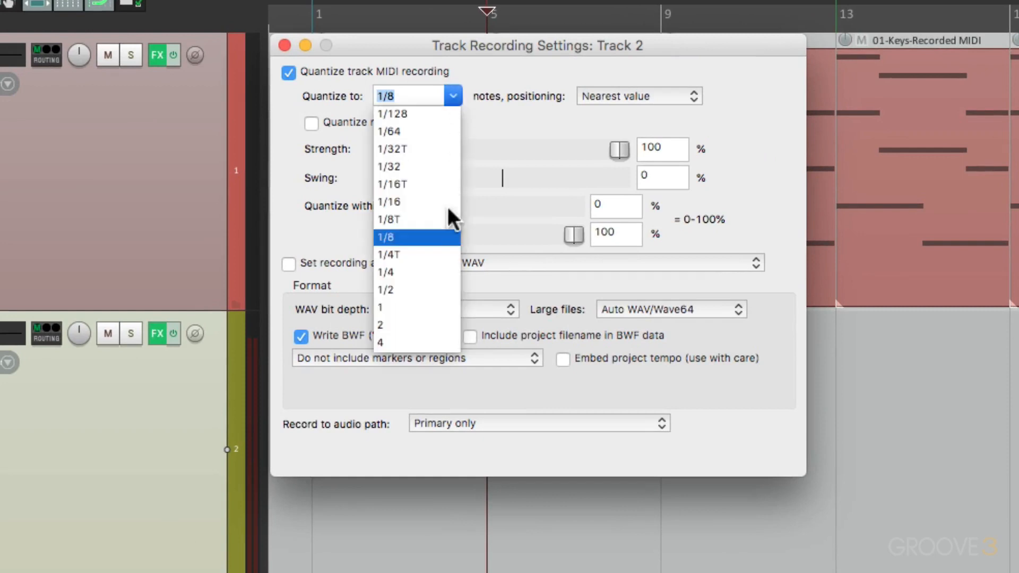
pyautogui.click(444, 235)
pyautogui.click(284, 44)
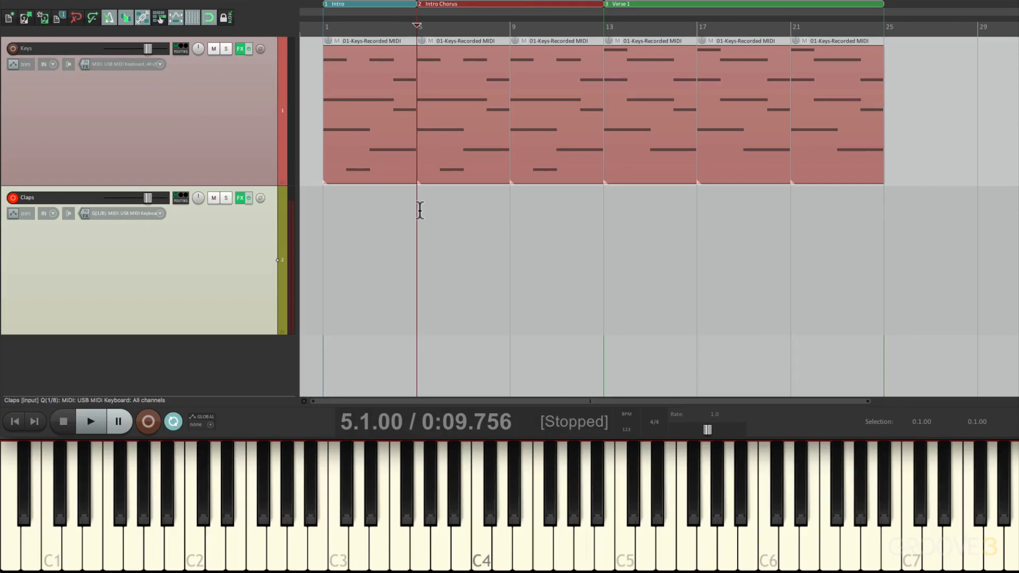
# - Record the clap part from bar 5 and trim the end of the recorded item back to bar 9
pyautogui.hotkey('ctrl', 'r')
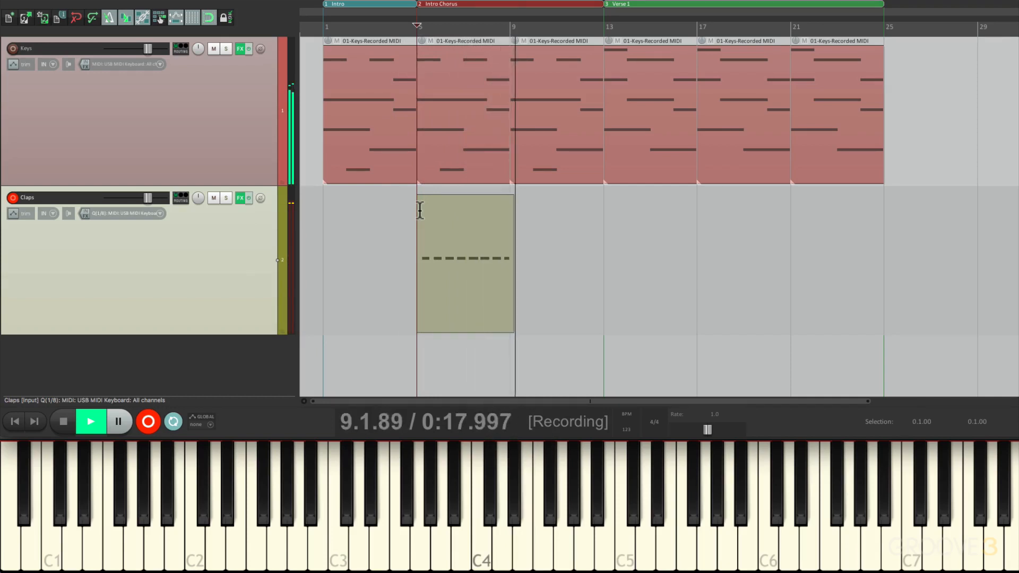
pyautogui.press('space')
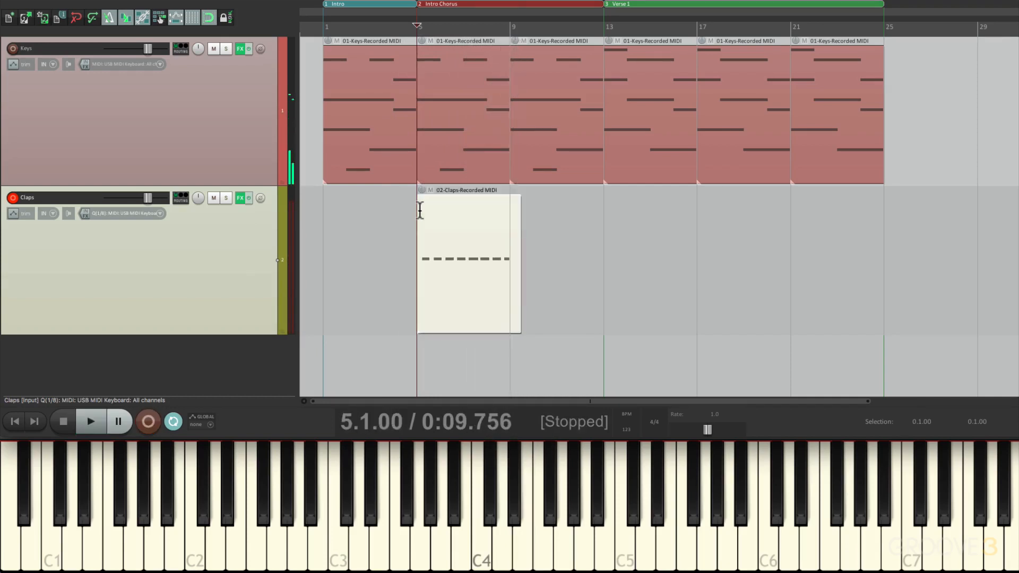
pyautogui.scroll(5, 436, 260)
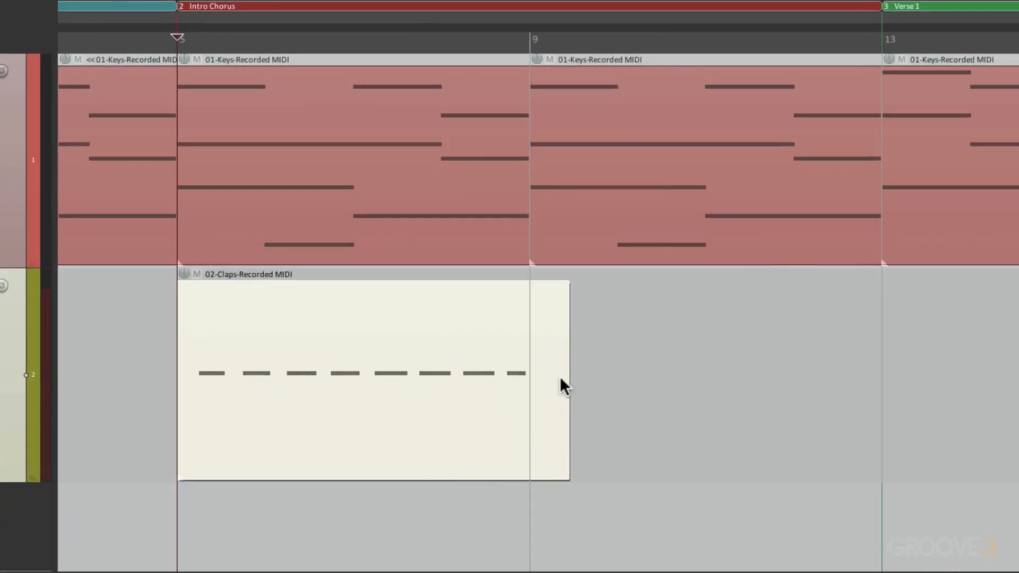
pyautogui.moveTo(565, 373); pyautogui.dragTo(529, 376)
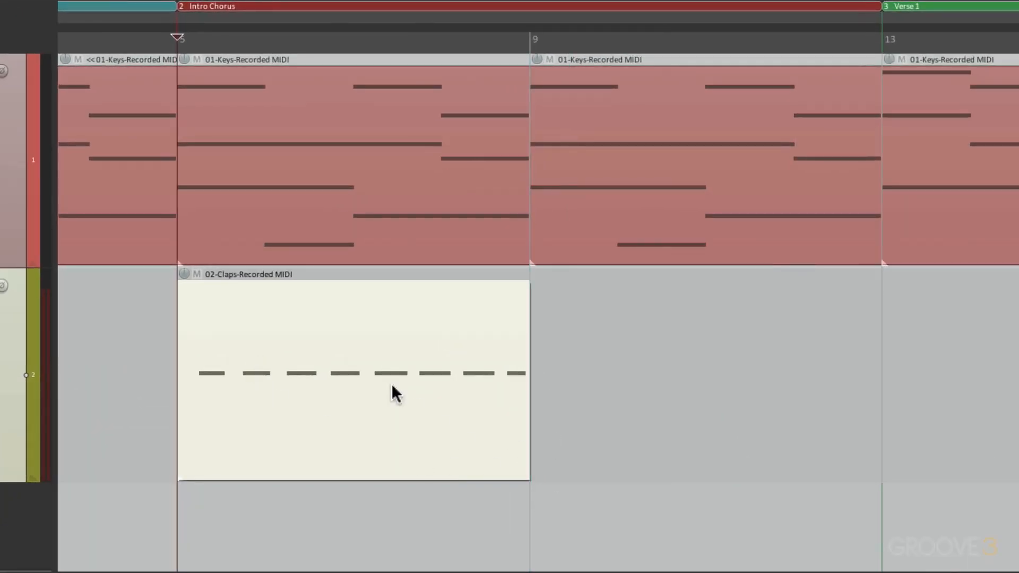
# - Copy the claps item to bar 9 and play the result from just before bar 5
pyautogui.moveTo(311, 336); pyautogui.dragTo(689, 336)
pyautogui.click(163, 350)
pyautogui.press('space')
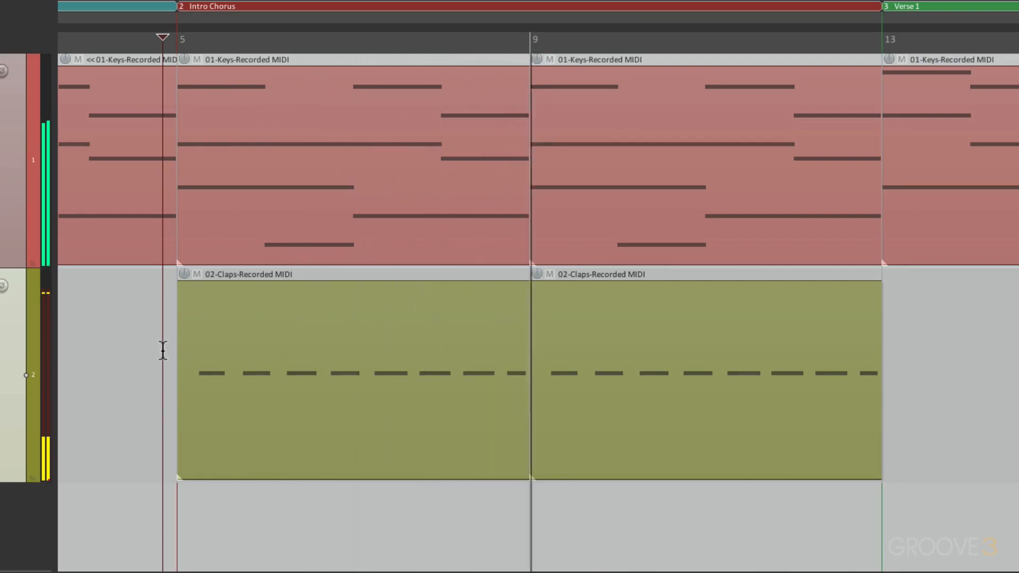
pyautogui.press('space')
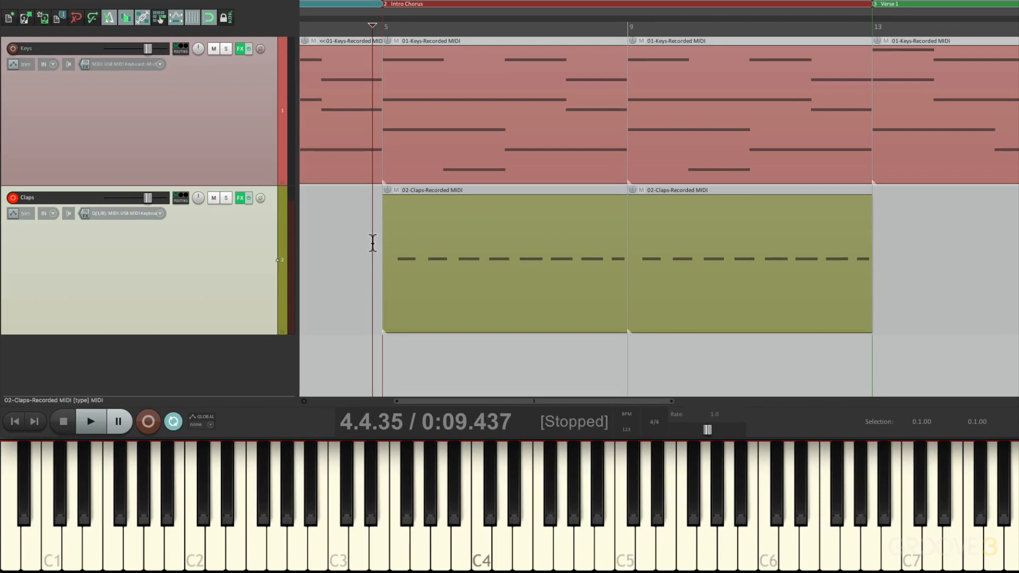
# - Duplicate the Claps track and rename the upper of the two tracks as Kick
pyautogui.rightClick(241, 227)
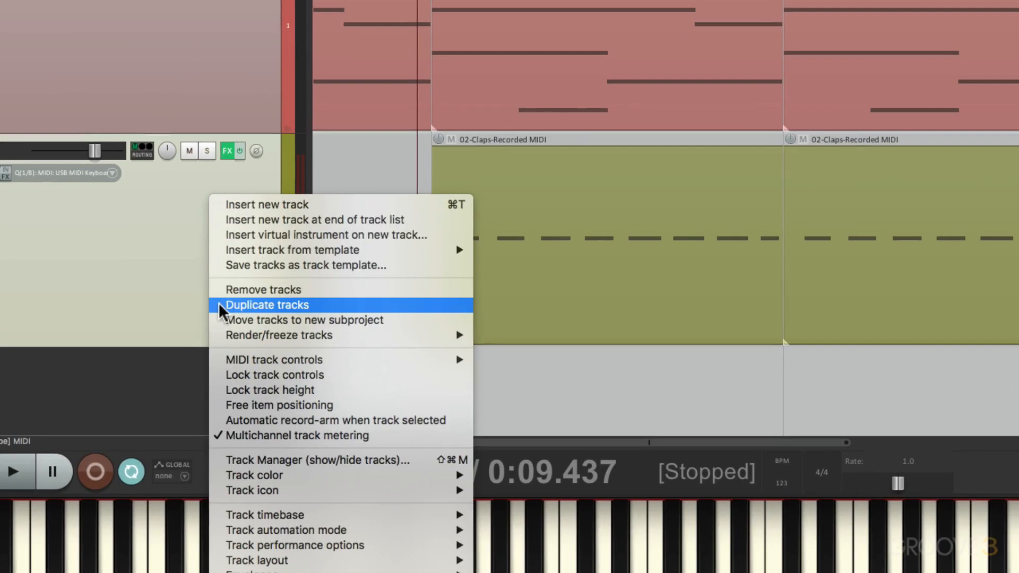
pyautogui.click(219, 305)
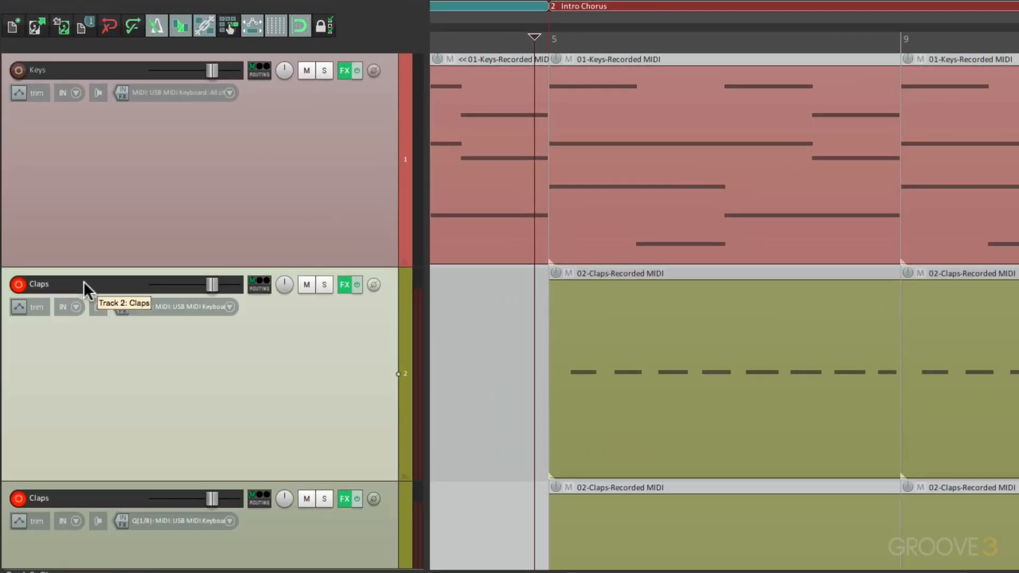
pyautogui.doubleClick(60, 198)
pyautogui.write('Kick')
pyautogui.press('Return')
# - Disarm recording on the lower Claps track and delete both MIDI items from the Kick track
pyautogui.click(22, 498)
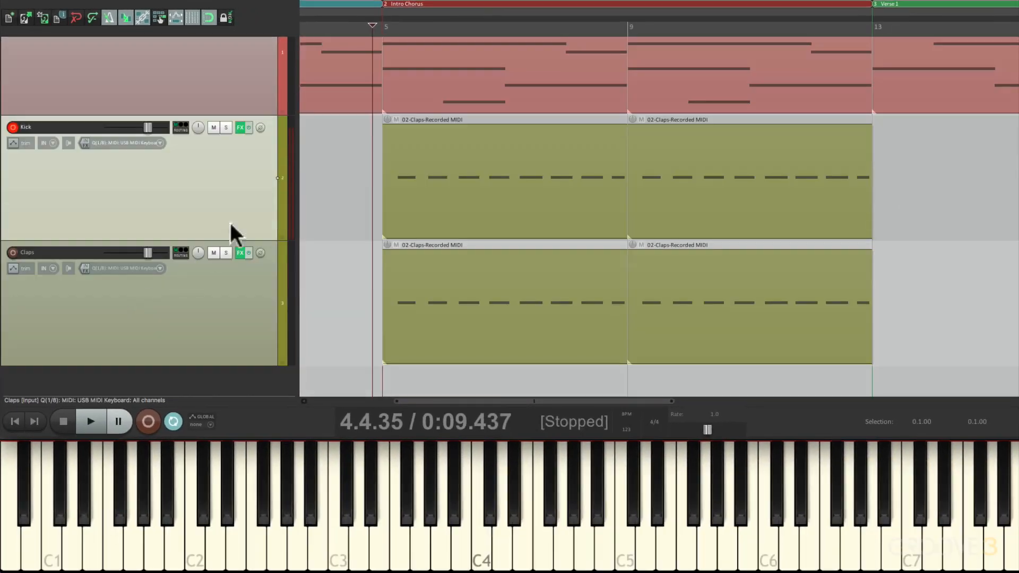
pyautogui.click(428, 177)
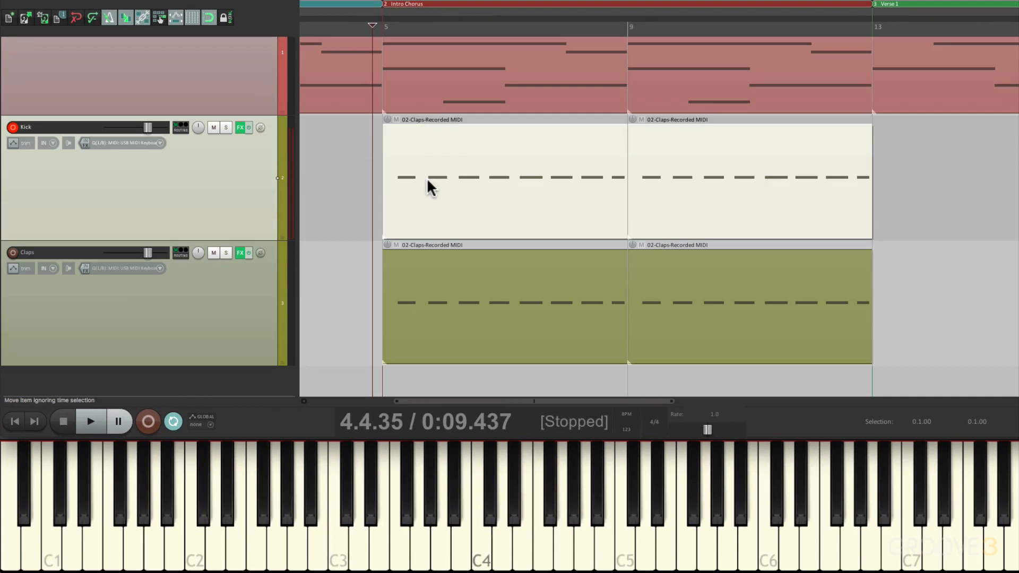
pyautogui.press('Delete')
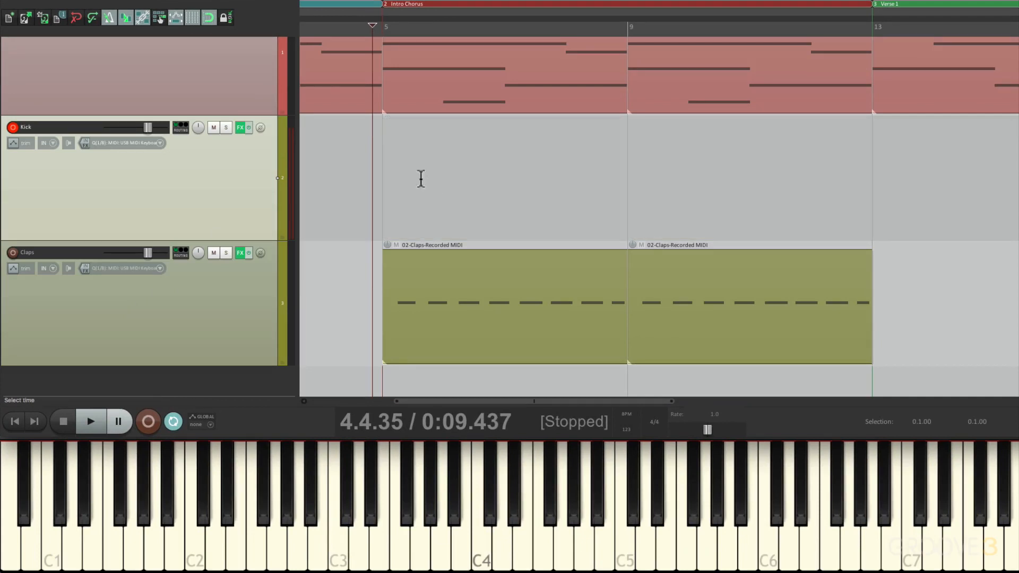
# - Place the edit cursor at bar 5 and load Kick 1.wav into the Kick track's sampler
pyautogui.click(384, 174)
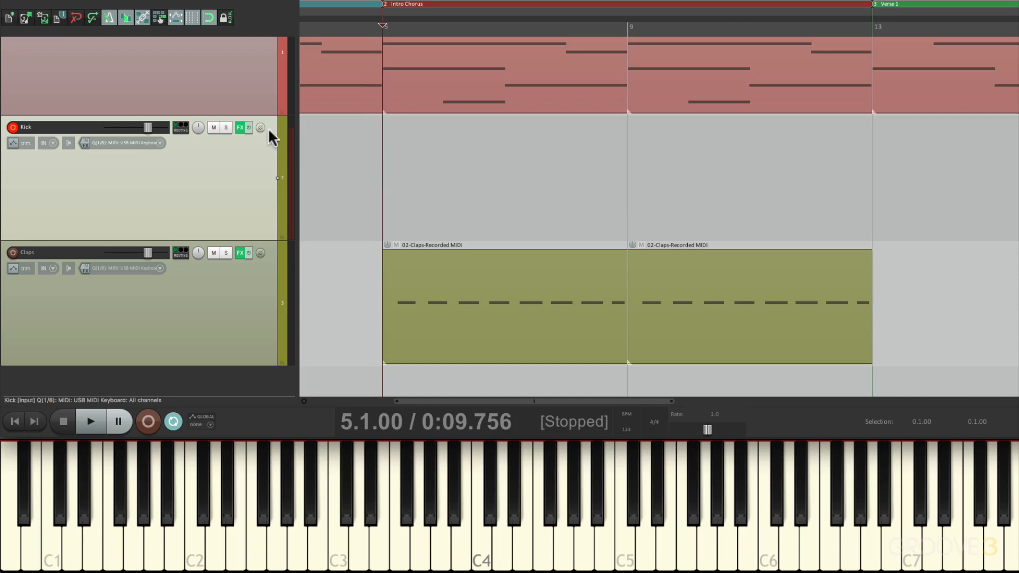
pyautogui.click(240, 128)
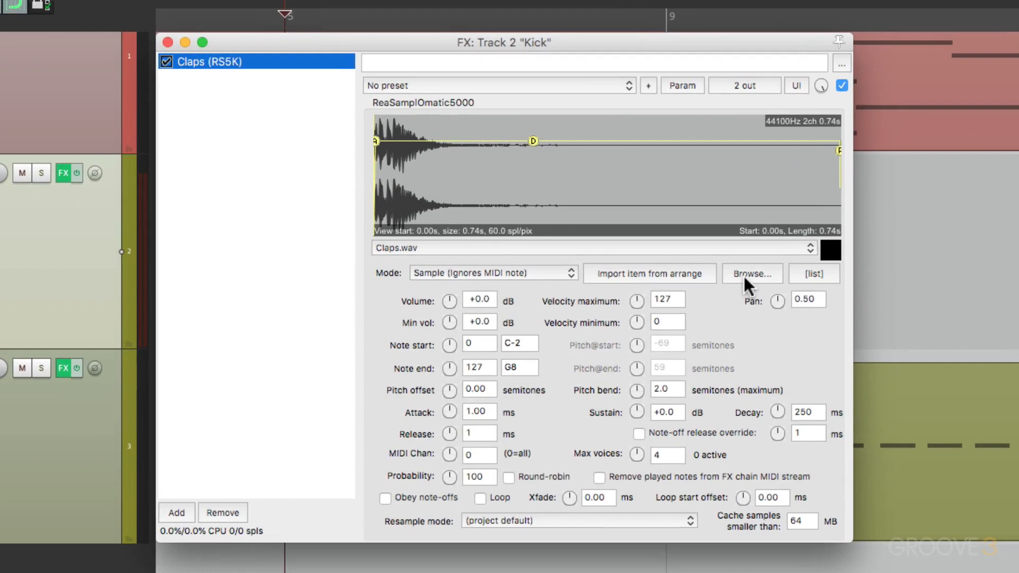
pyautogui.click(520, 245)
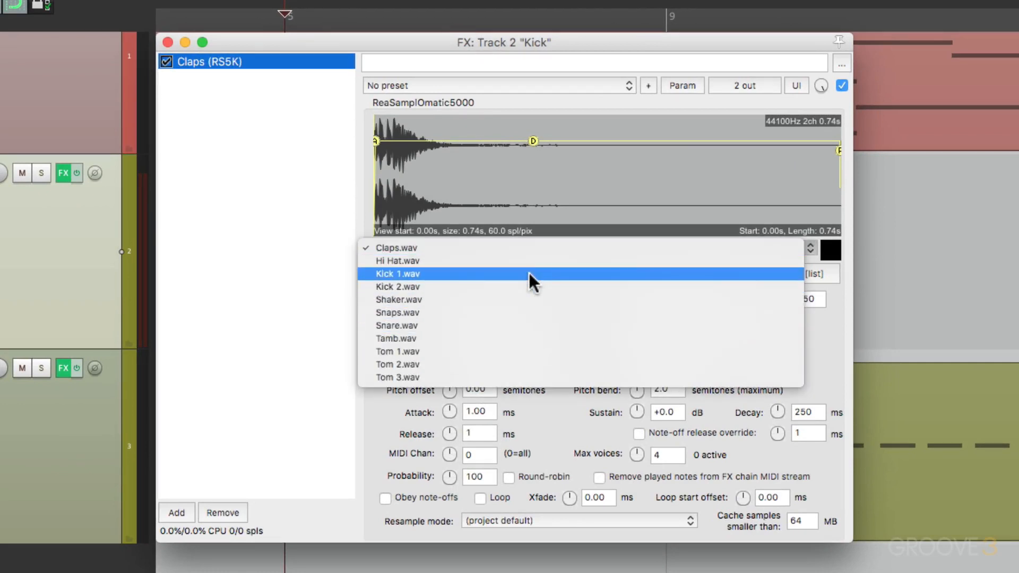
pyautogui.click(529, 273)
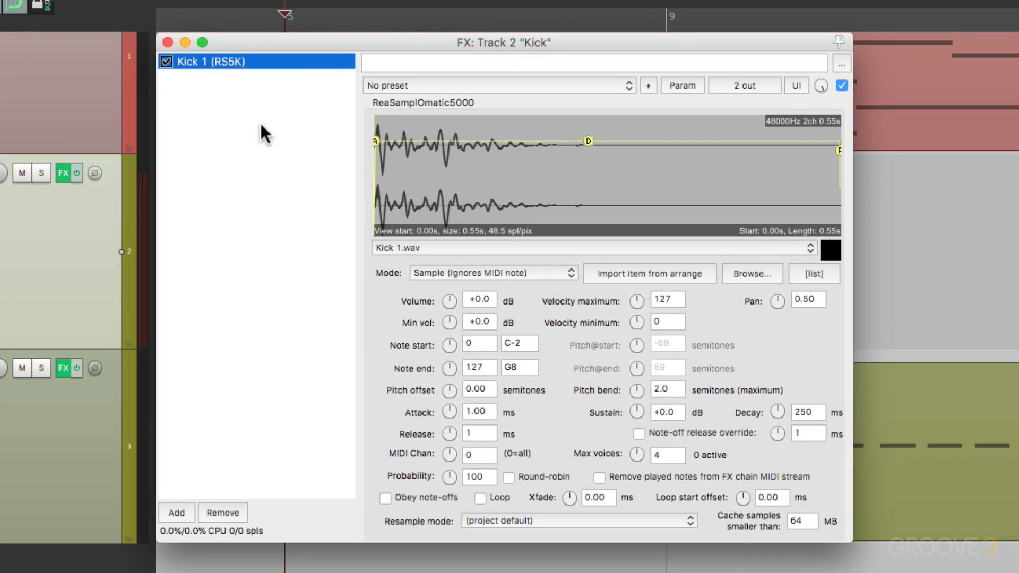
# - Paste a second sampler instance on the Kick track, load Kick 2.wav into it and lower its volume to -2.5 dB
pyautogui.press('super+v')
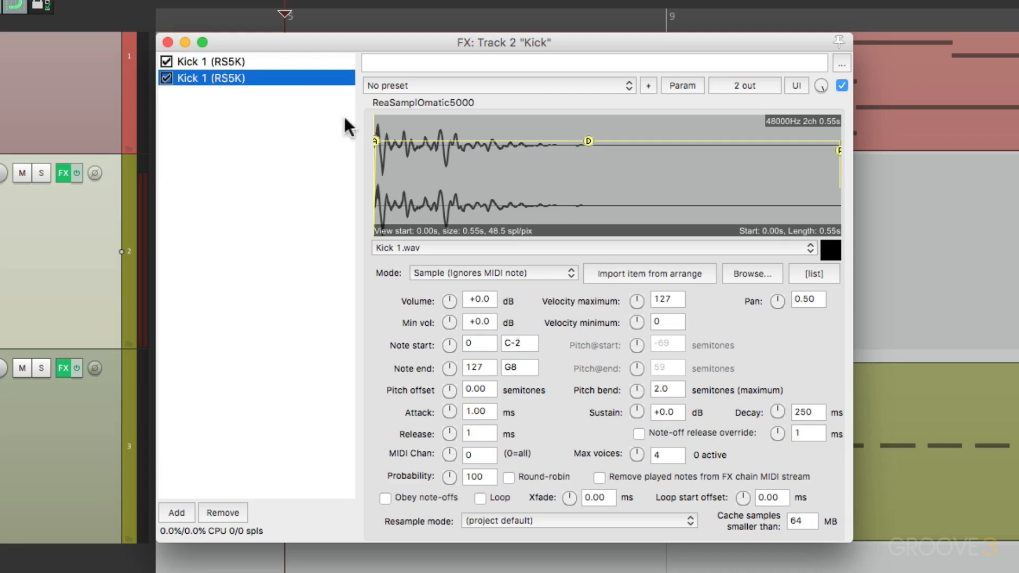
pyautogui.click(473, 248)
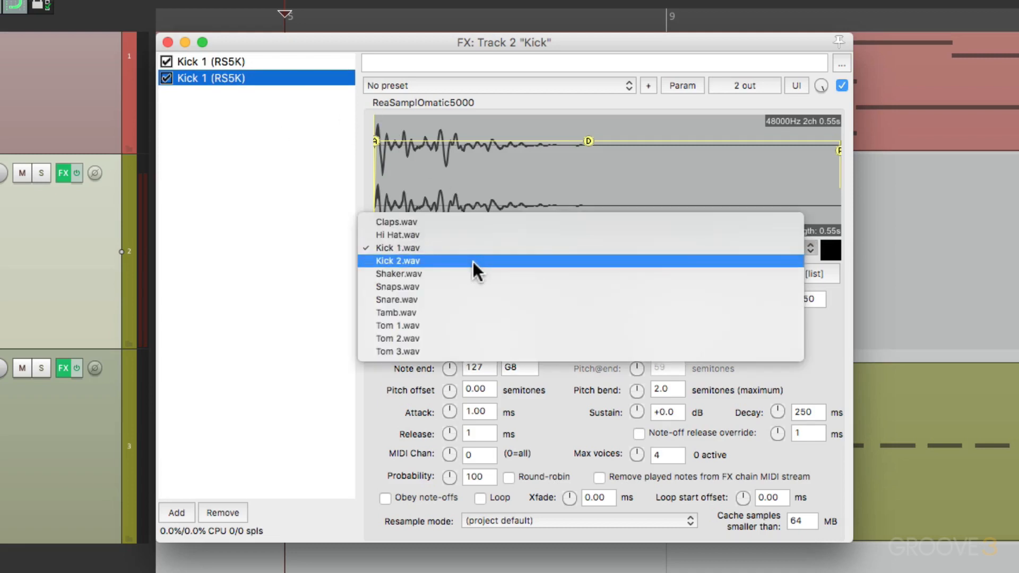
pyautogui.click(472, 261)
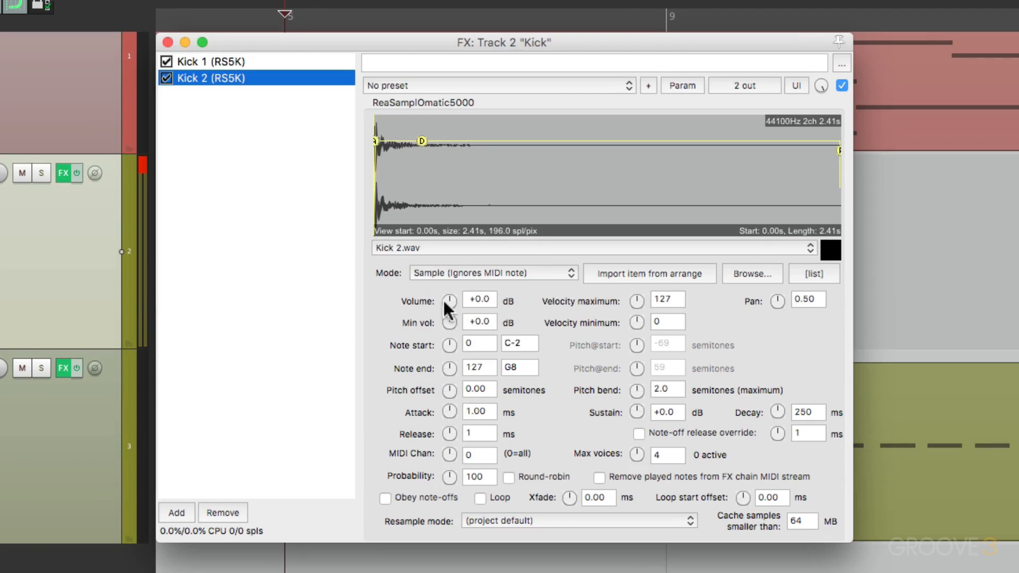
pyautogui.moveTo(444, 301); pyautogui.dragTo(445, 309)
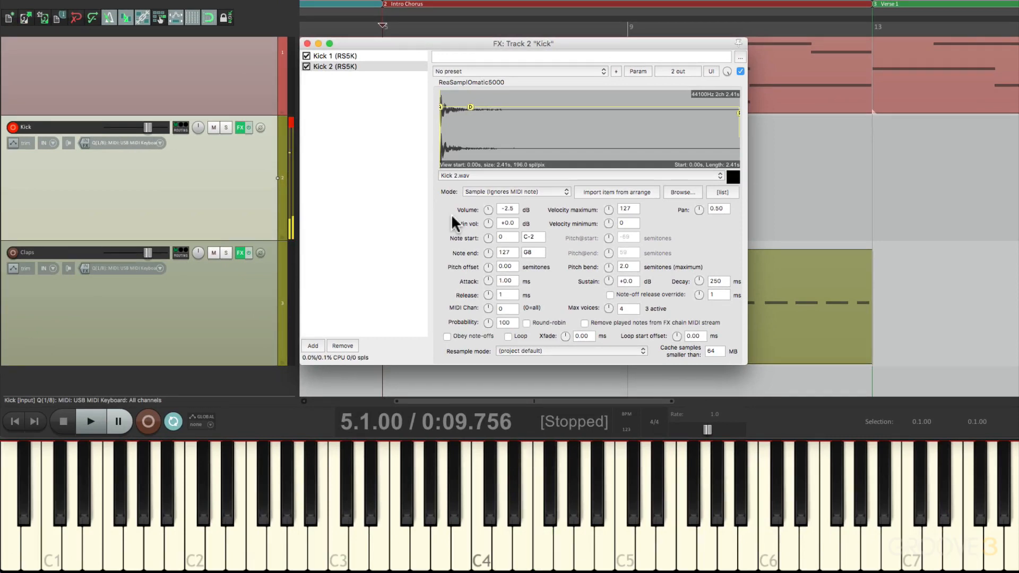
pyautogui.click(307, 43)
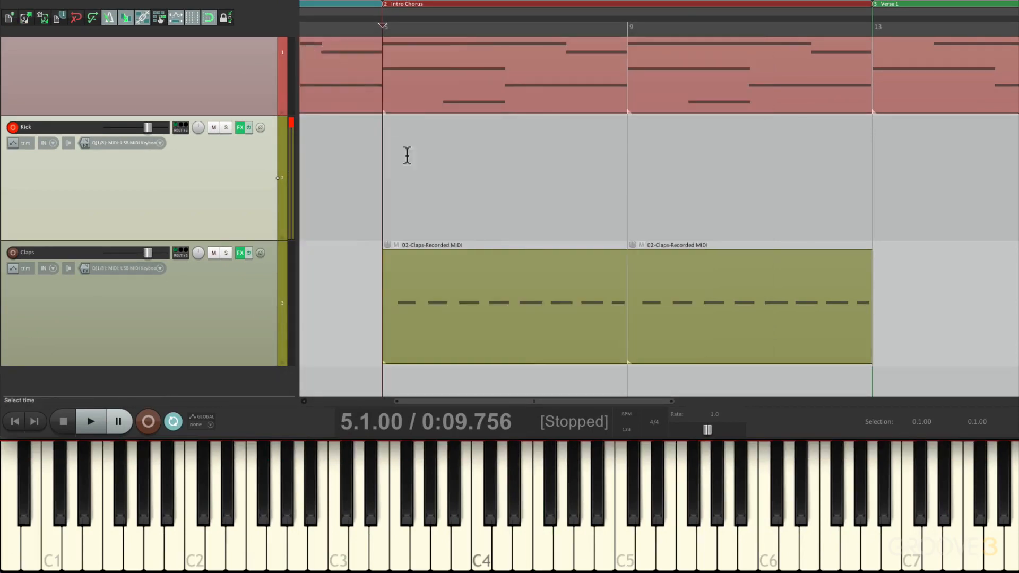
# - Record the kick part from bar 5 and trim the end of the recorded item back to bar 9
pyautogui.press('super+r')
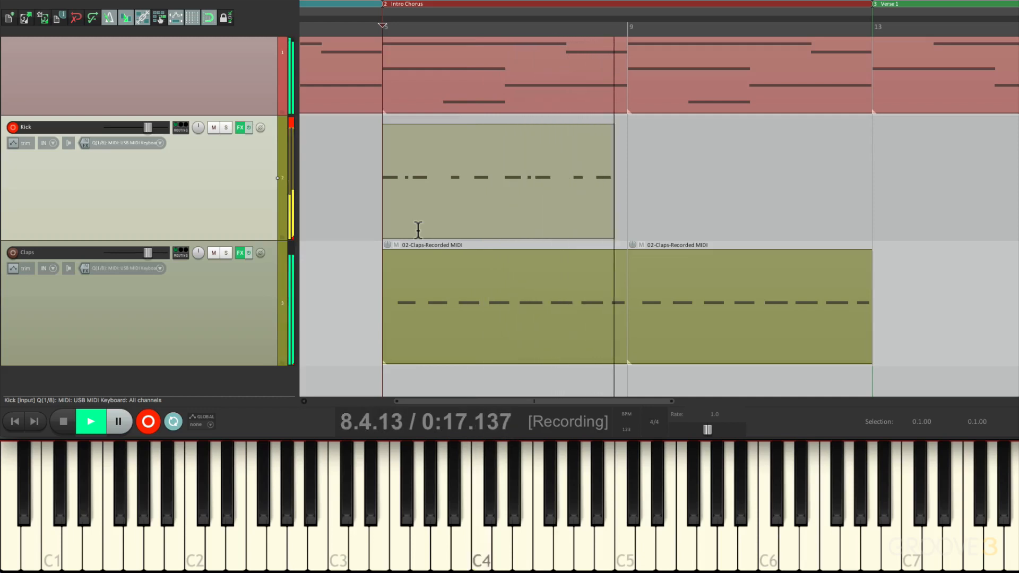
pyautogui.press('space')
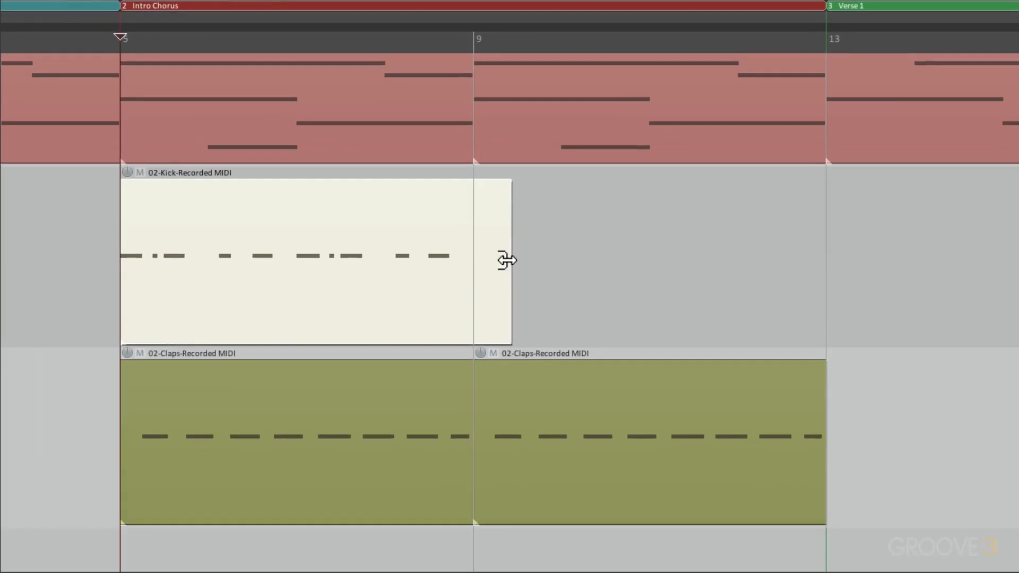
pyautogui.moveTo(507, 260); pyautogui.dragTo(464, 303)
# - Copy the kick item to bar 9 and play the result from just before bar 5
pyautogui.moveTo(267, 220); pyautogui.dragTo(620, 221)
pyautogui.click(91, 244)
pyautogui.press('space')
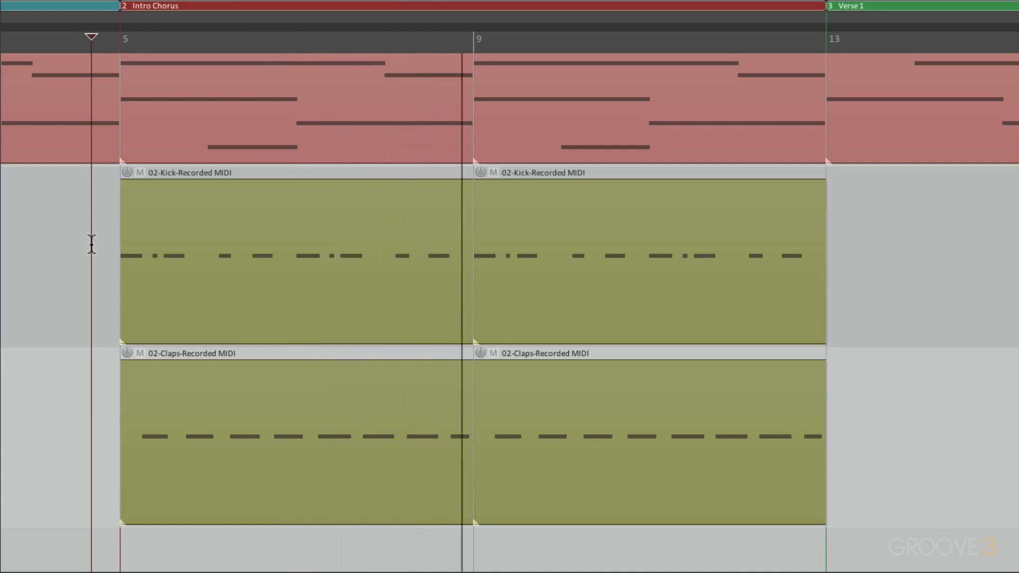
pyautogui.press('space')
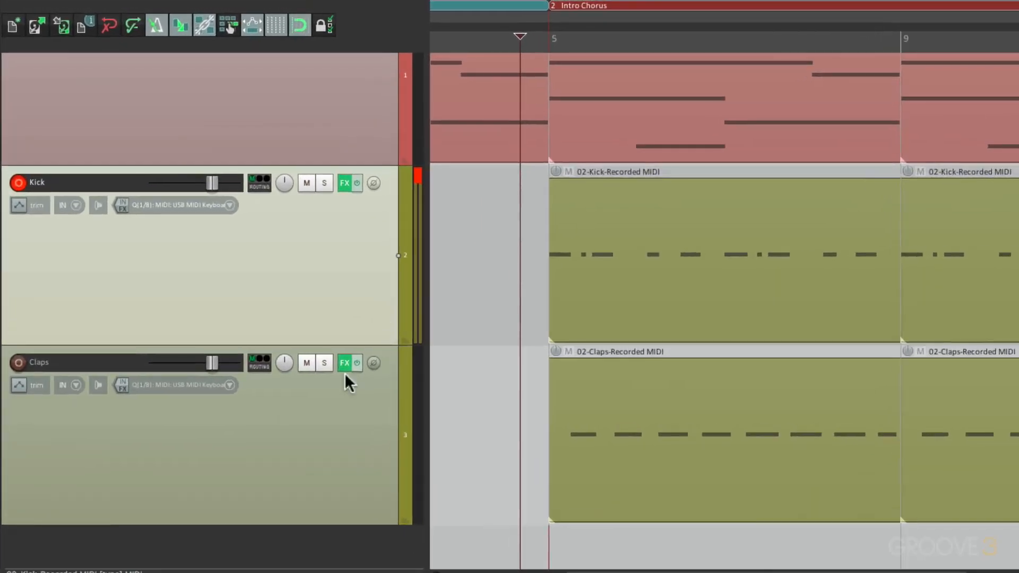
# - Duplicate the Claps track with its items and rename the lower copy as Snare
pyautogui.click(225, 287)
pyautogui.rightClick(357, 403)
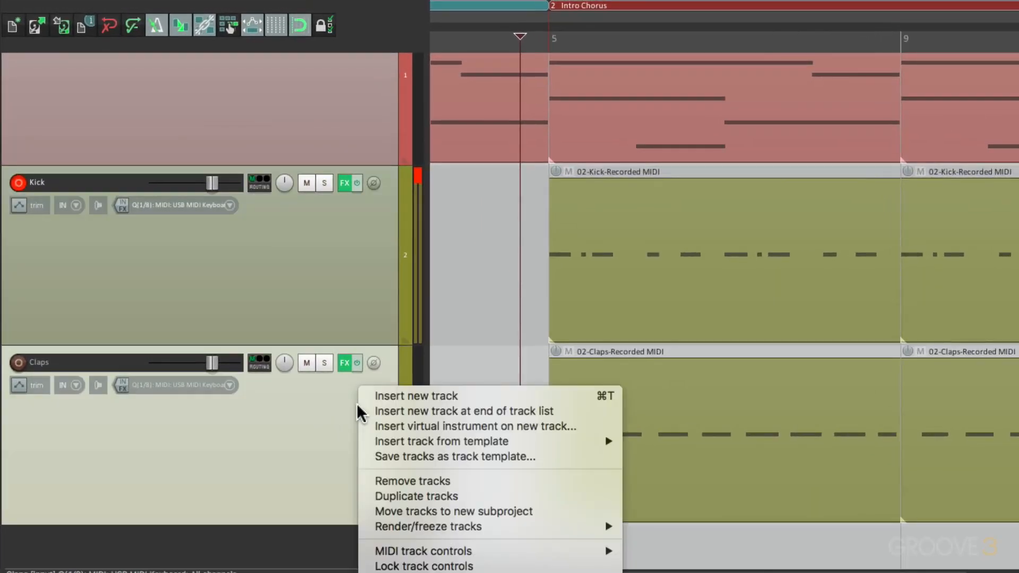
pyautogui.click(361, 491)
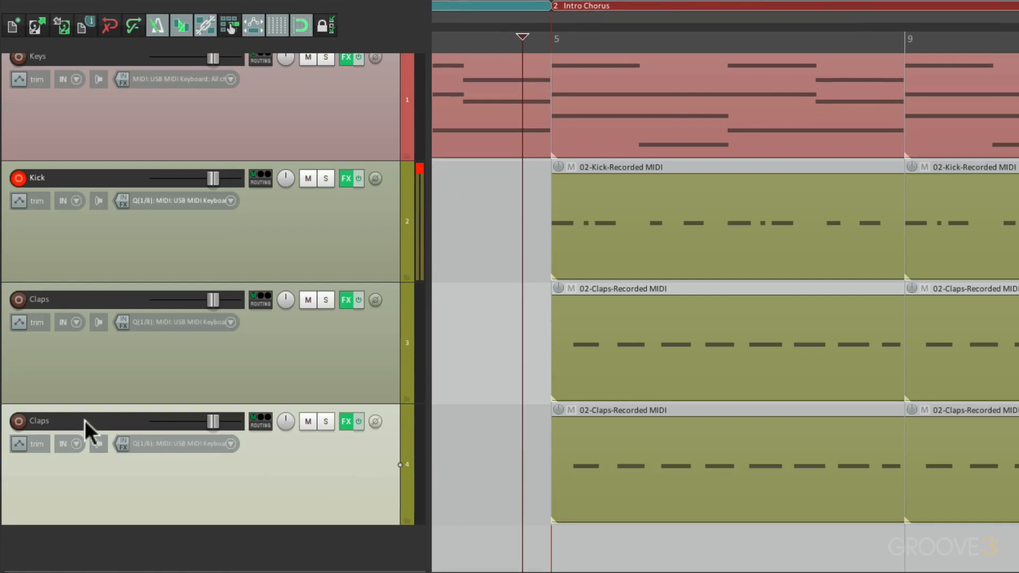
pyautogui.doubleClick(86, 421)
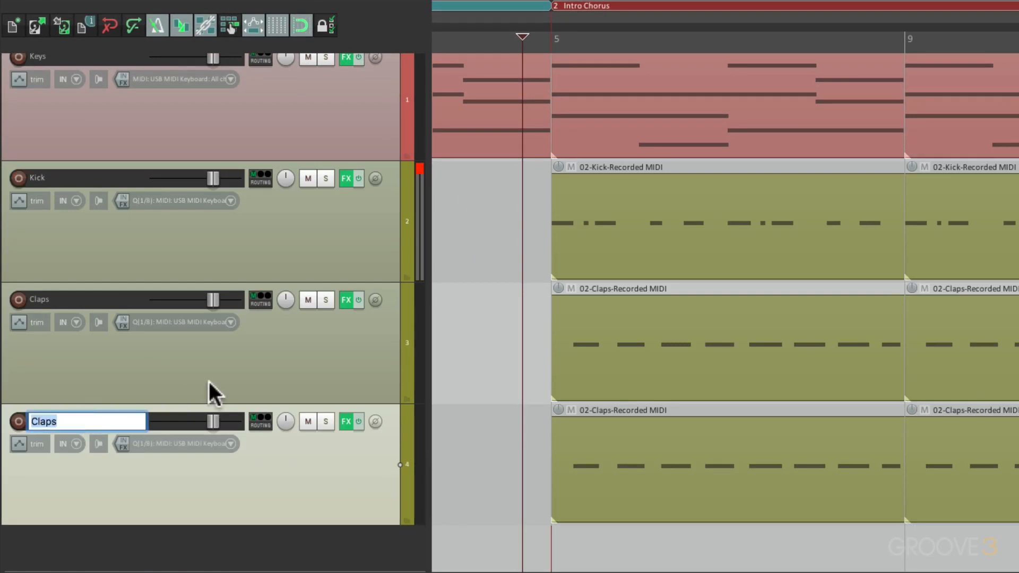
pyautogui.write('Snare')
pyautogui.press('Return')
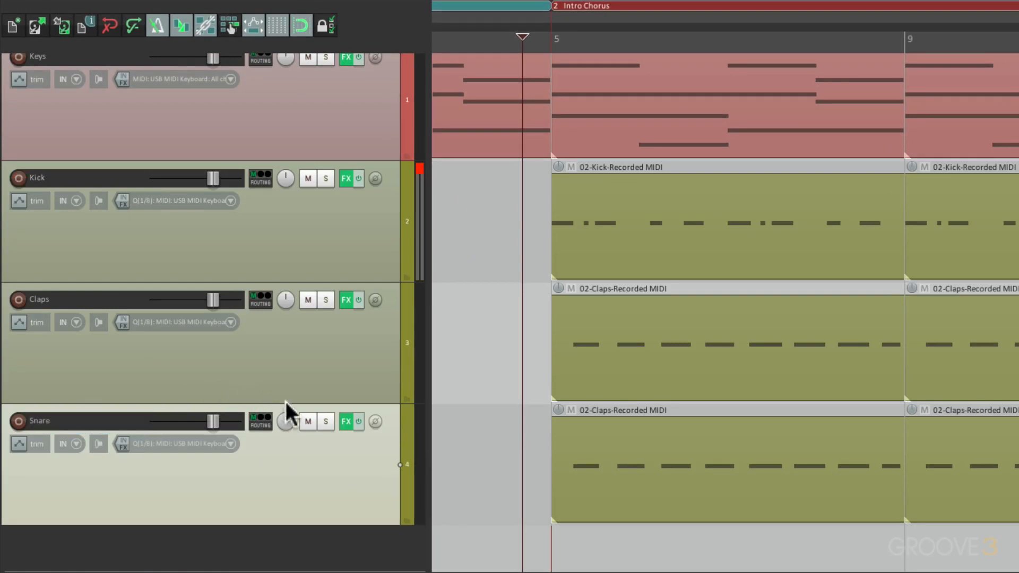
# - Load Snare.wav into the Snare track's sampler in place of the claps sample and close the effects window
pyautogui.click(346, 420)
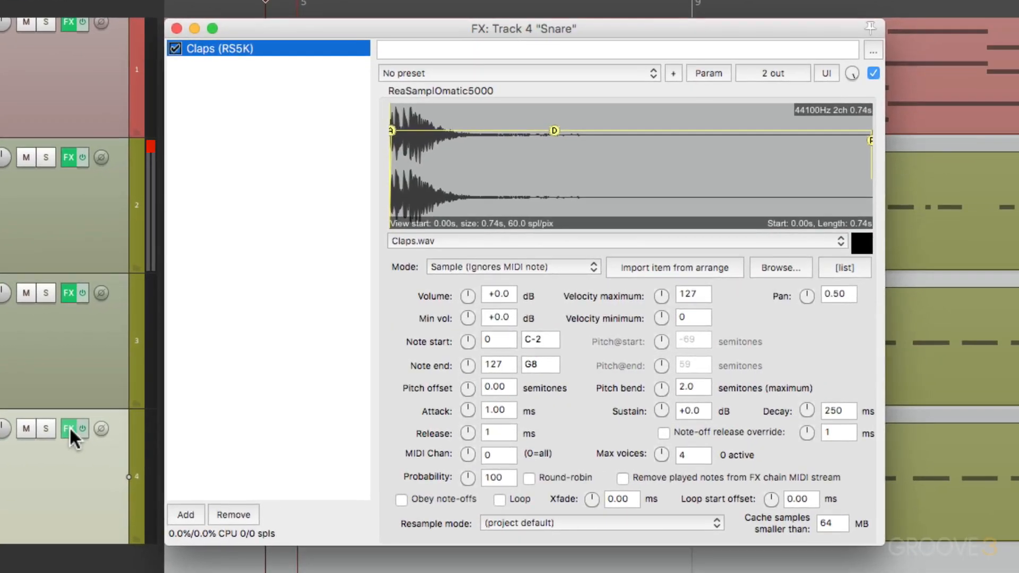
pyautogui.click(507, 240)
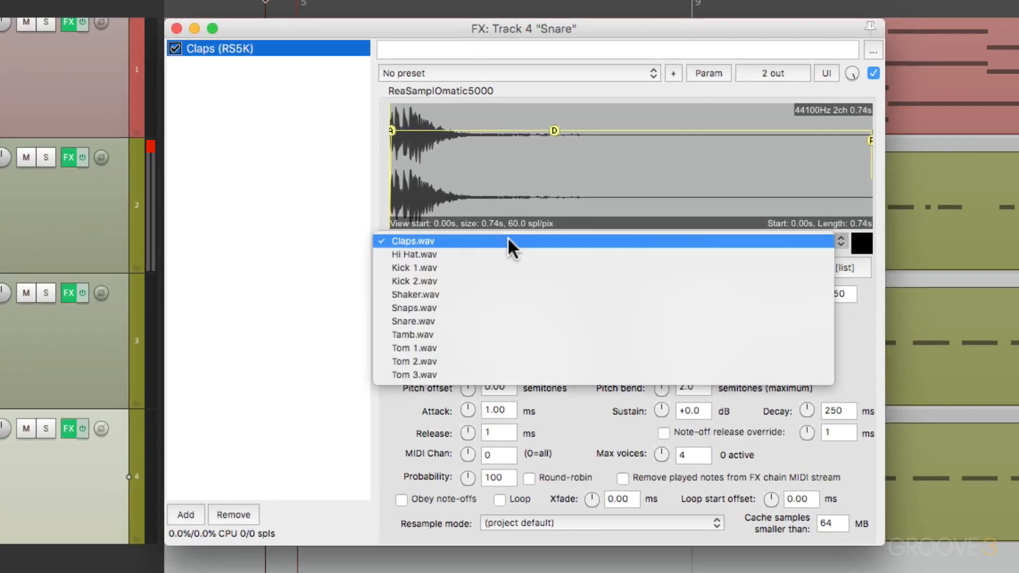
pyautogui.click(482, 320)
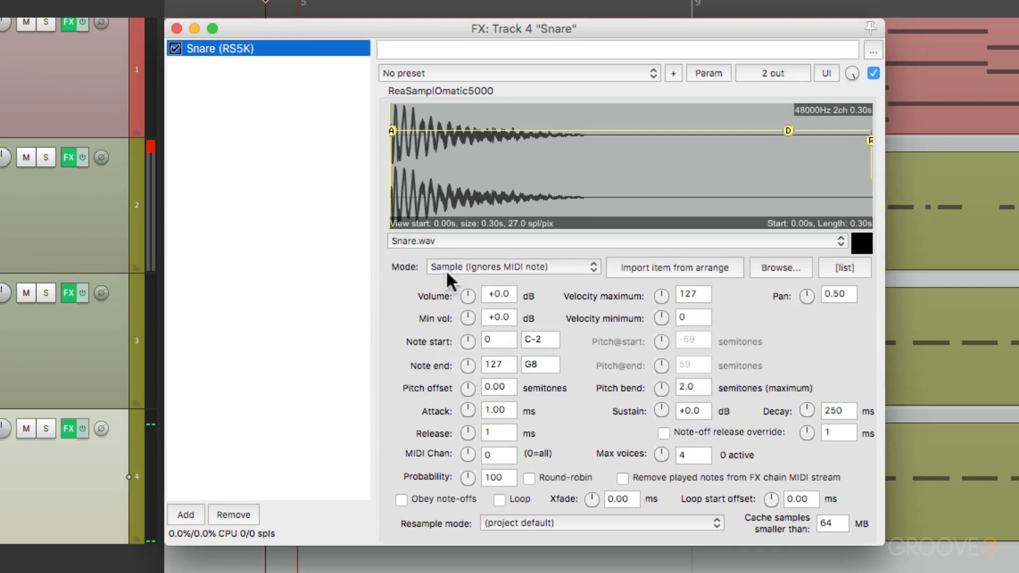
pyautogui.click(176, 28)
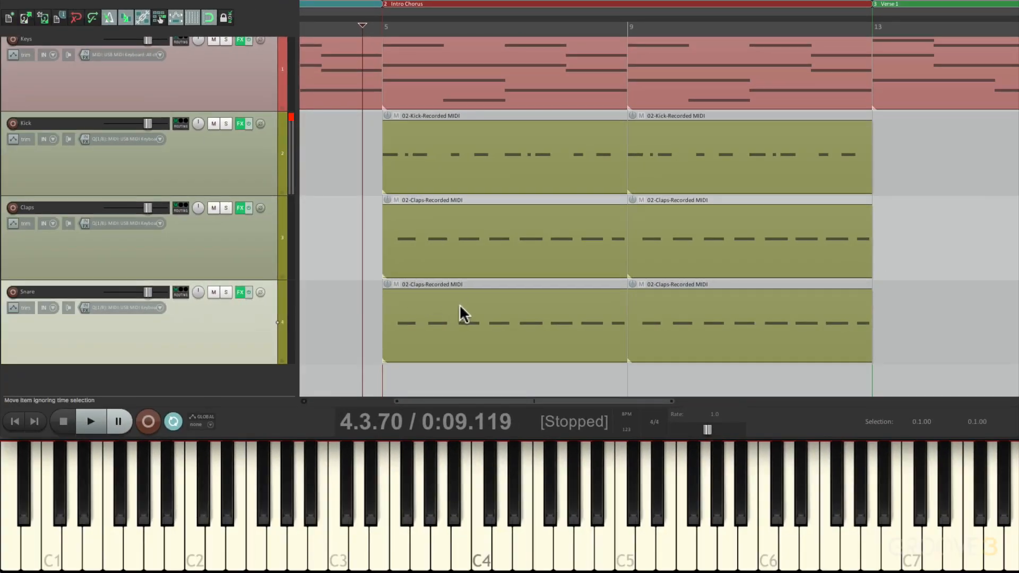
# - Play the Intro Chorus from just before bar 5, briefly muting the Claps track to hear the snare without it
pyautogui.press('space')
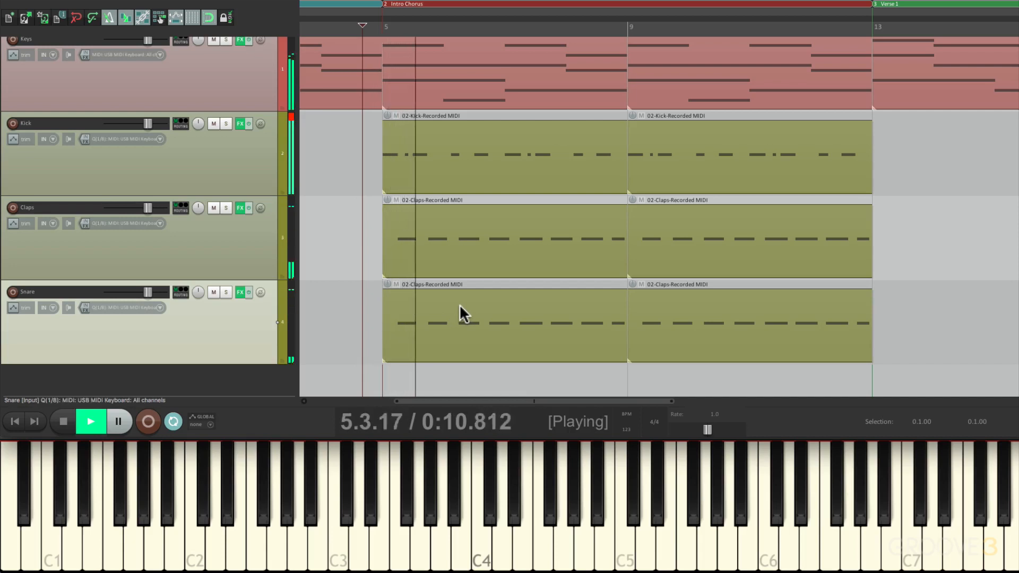
pyautogui.click(213, 209)
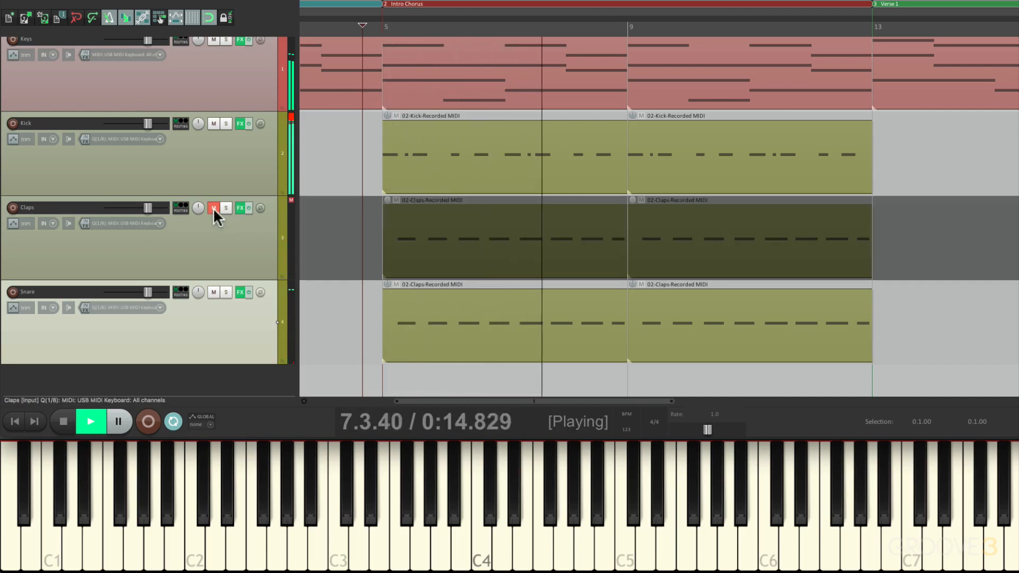
pyautogui.click(214, 208)
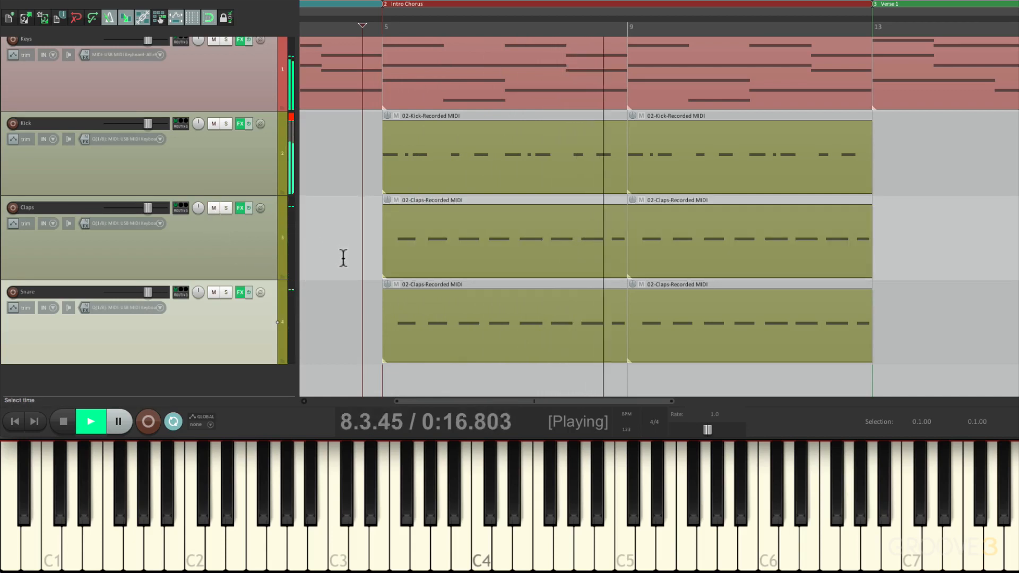
pyautogui.press('space')
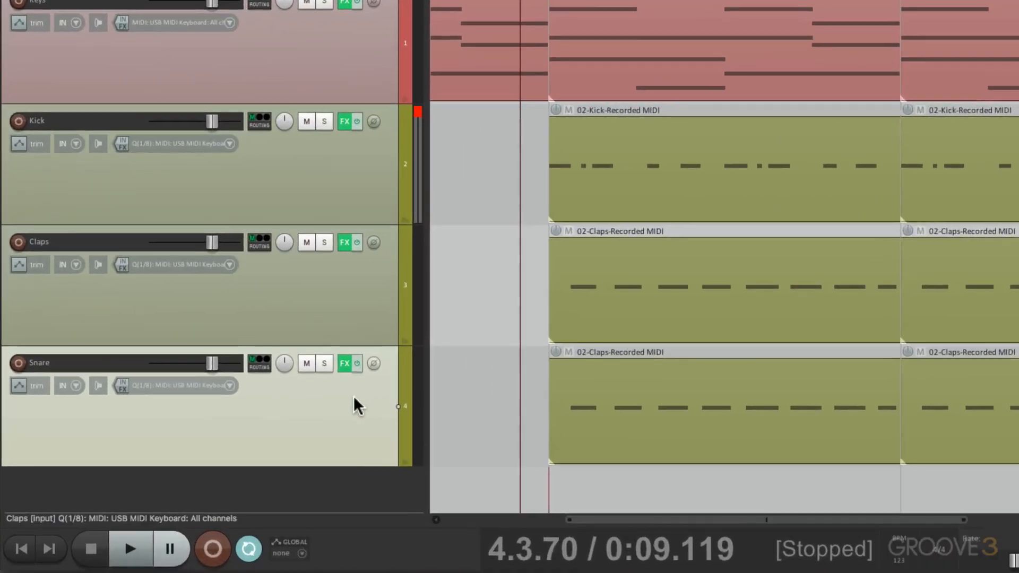
# - Duplicate the Snare track and rename the lower copy as Hi Hat
pyautogui.rightClick(346, 412)
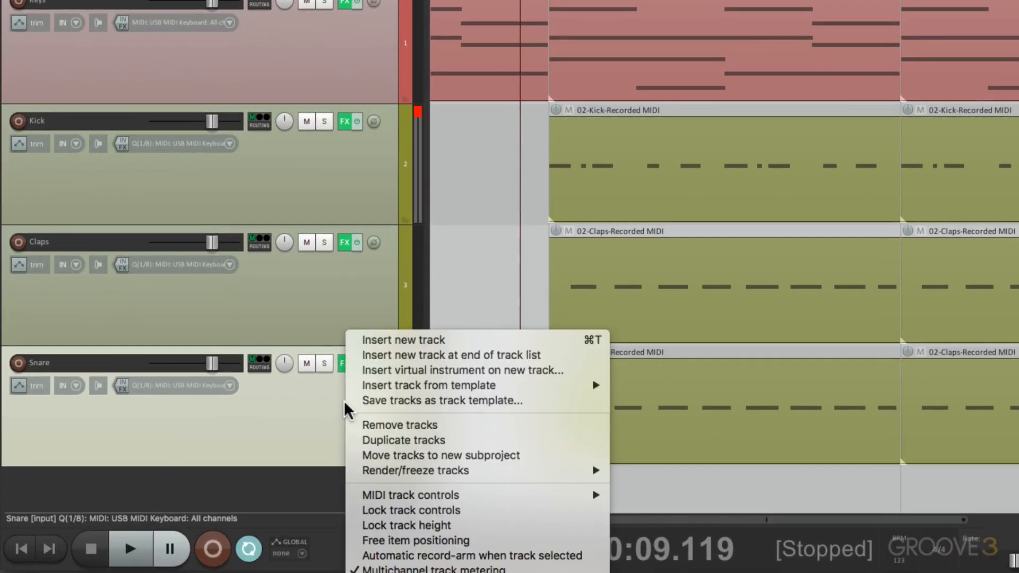
pyautogui.click(403, 440)
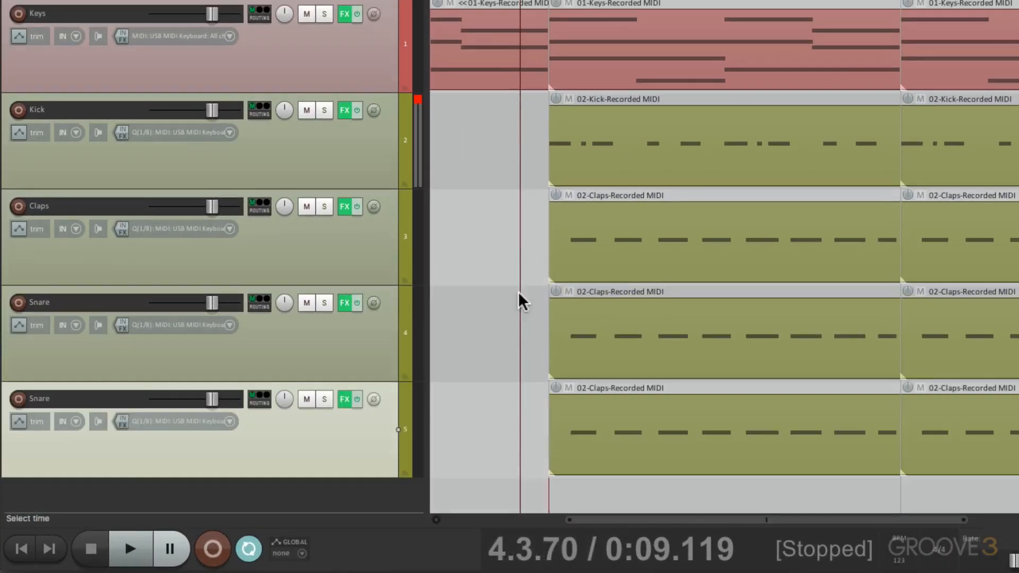
pyautogui.doubleClick(100, 401)
pyautogui.write('Hi Hat')
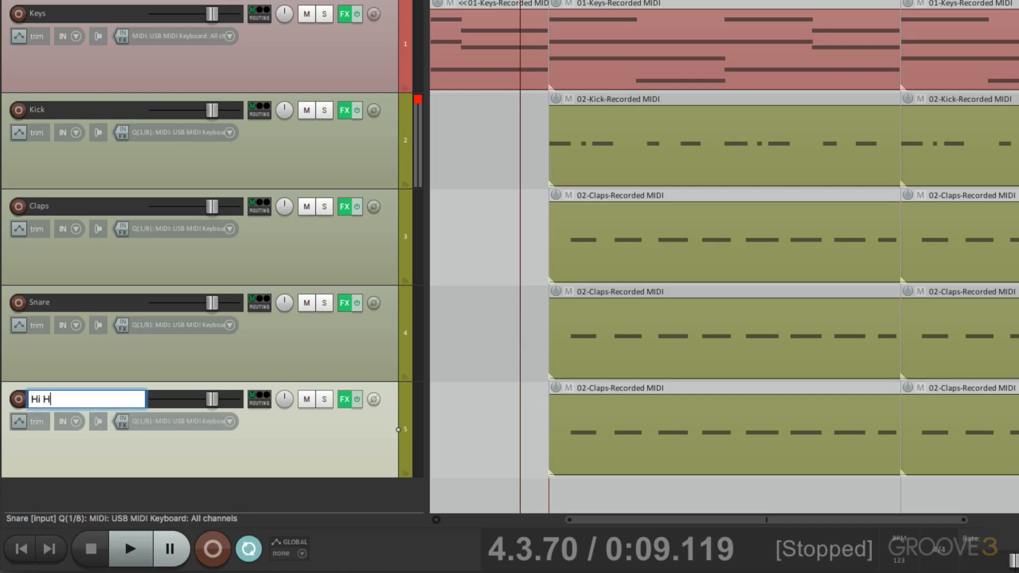
pyautogui.press('Return')
# - Load Hi Hat.wav into the Hi Hat track's sampler and lower its minimum volume to -inf dB
pyautogui.click(344, 401)
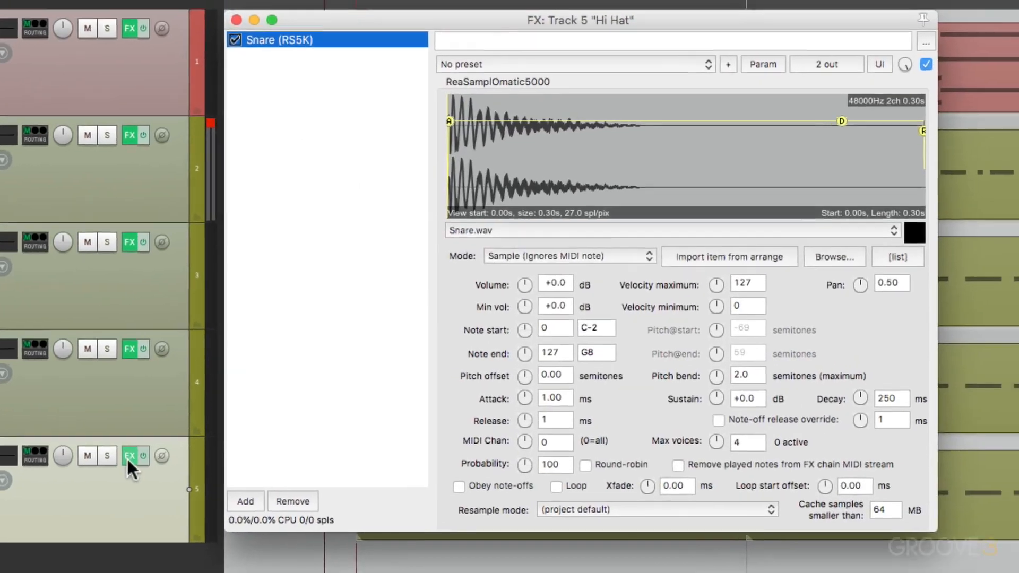
pyautogui.click(465, 242)
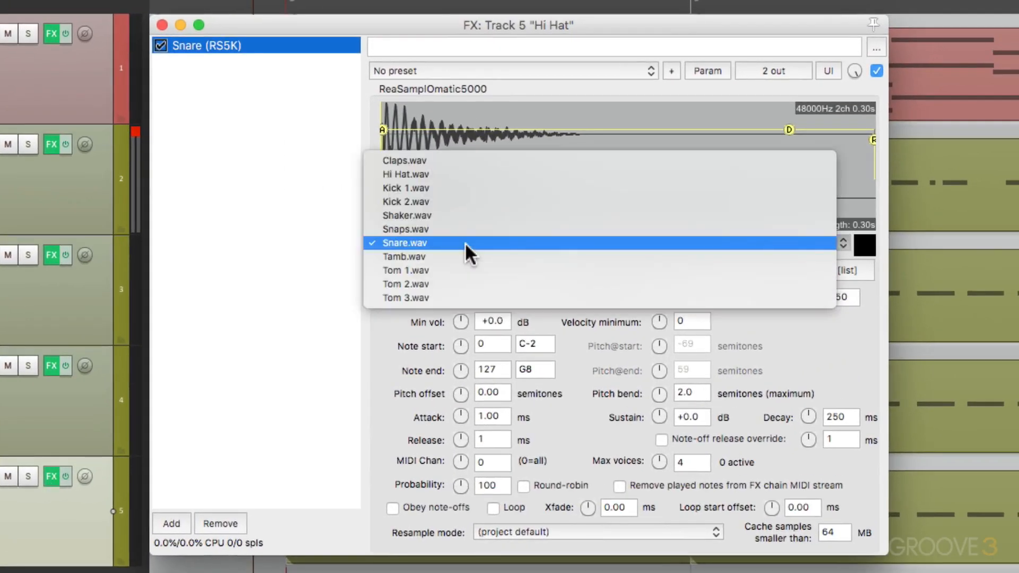
pyautogui.click(441, 174)
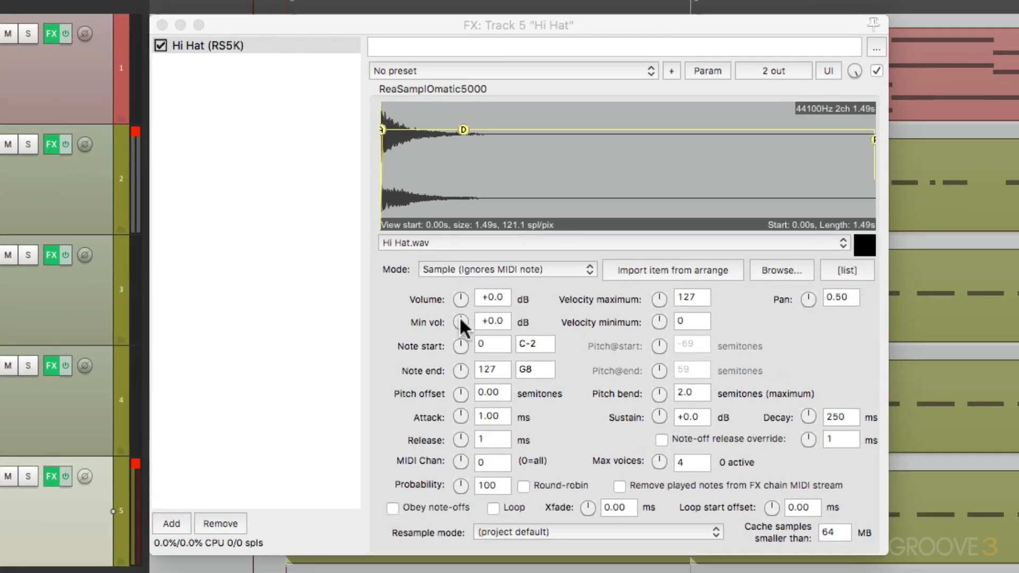
pyautogui.moveTo(460, 317); pyautogui.dragTo(459, 387)
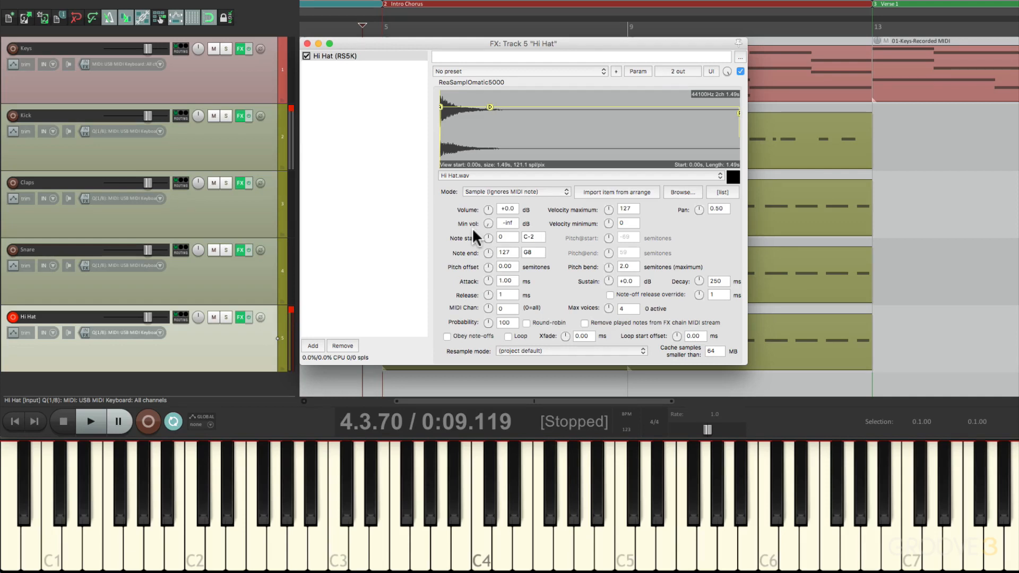
pyautogui.click(307, 43)
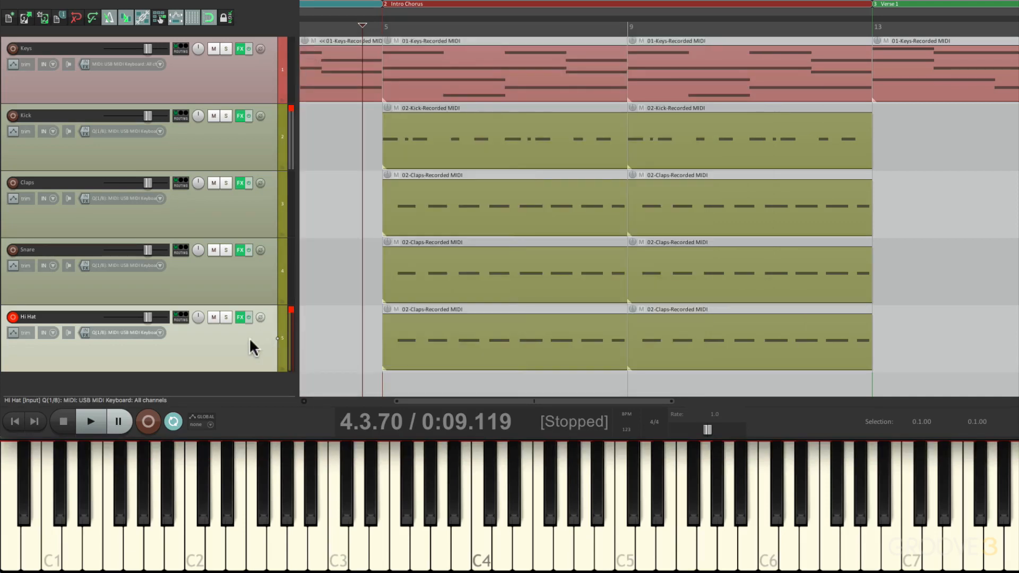
# - Delete both copied claps items from the Hi Hat track and place the edit cursor at bar 5
pyautogui.click(397, 340)
pyautogui.press('Delete')
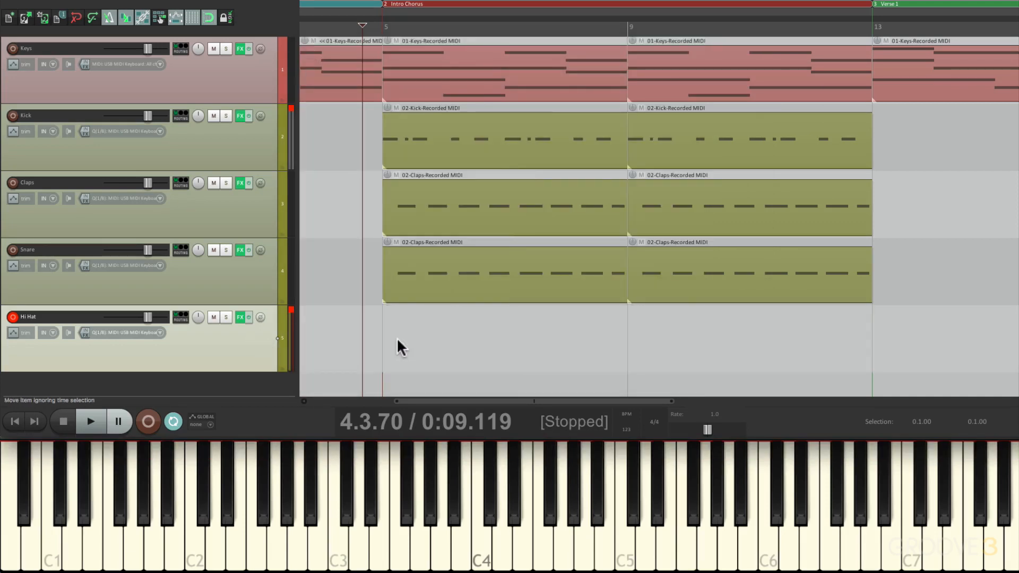
pyautogui.click(385, 336)
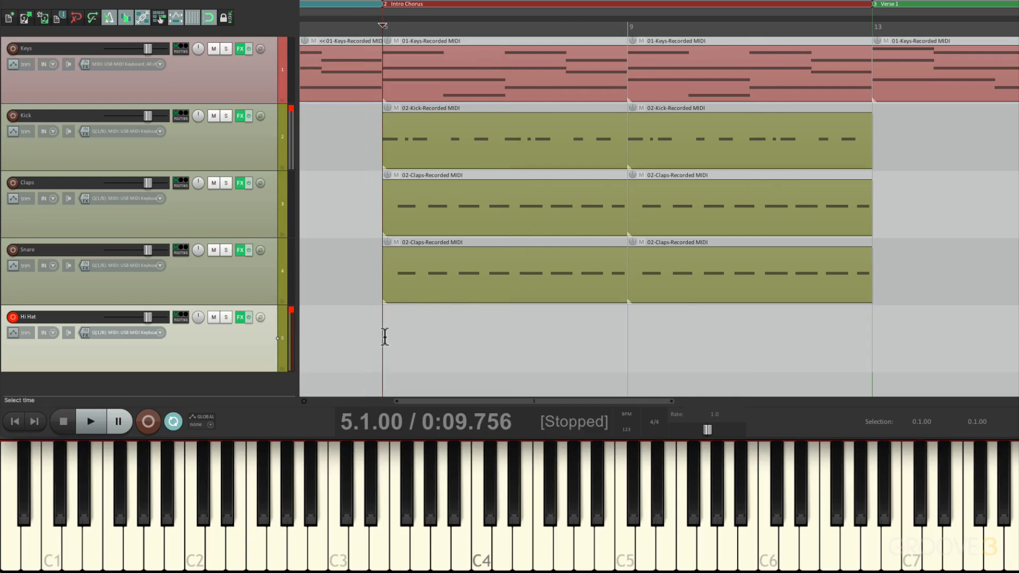
# - Record an eighth-note hi-hat pattern on the Hi Hat track from bar 5 to just past bar 9 and play it back
pyautogui.hotkey('ctrl', 'r')
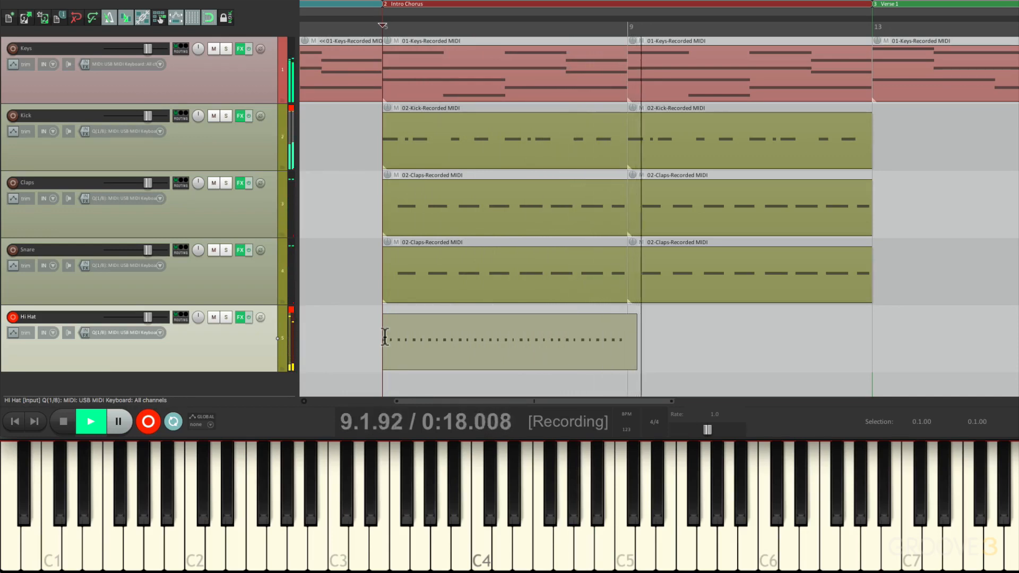
pyautogui.press('space')
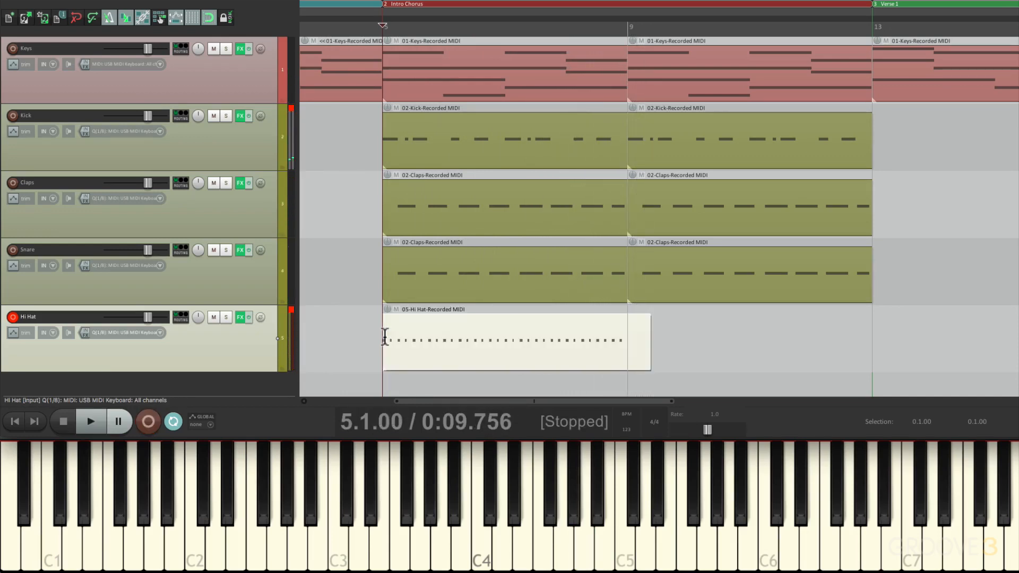
pyautogui.press('space')
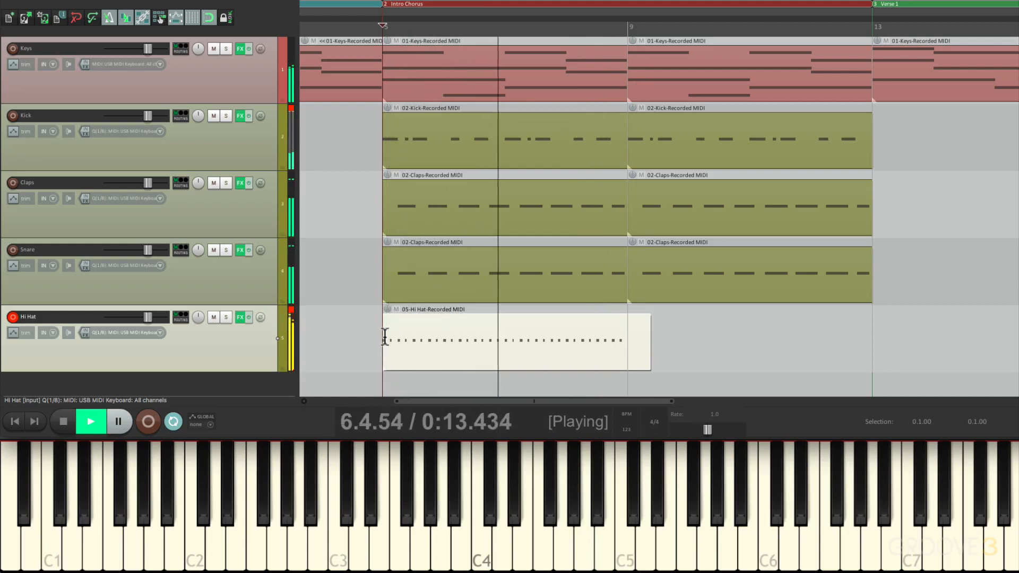
pyautogui.press('space')
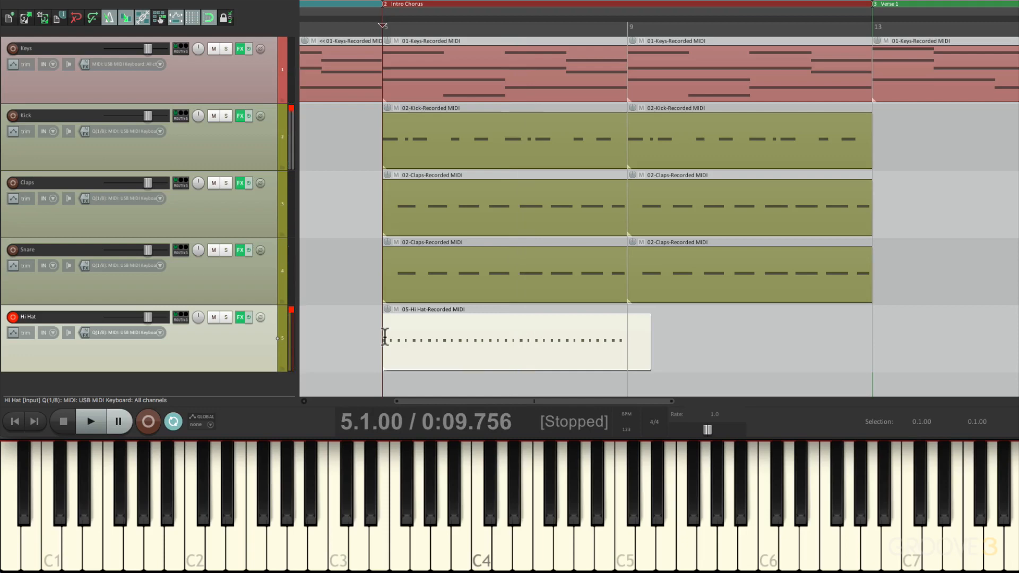
# - In the recorded Hi Hat item's MIDI, raise the velocity of the first note and lower that of the second note at 5.1.50
pyautogui.doubleClick(418, 325)
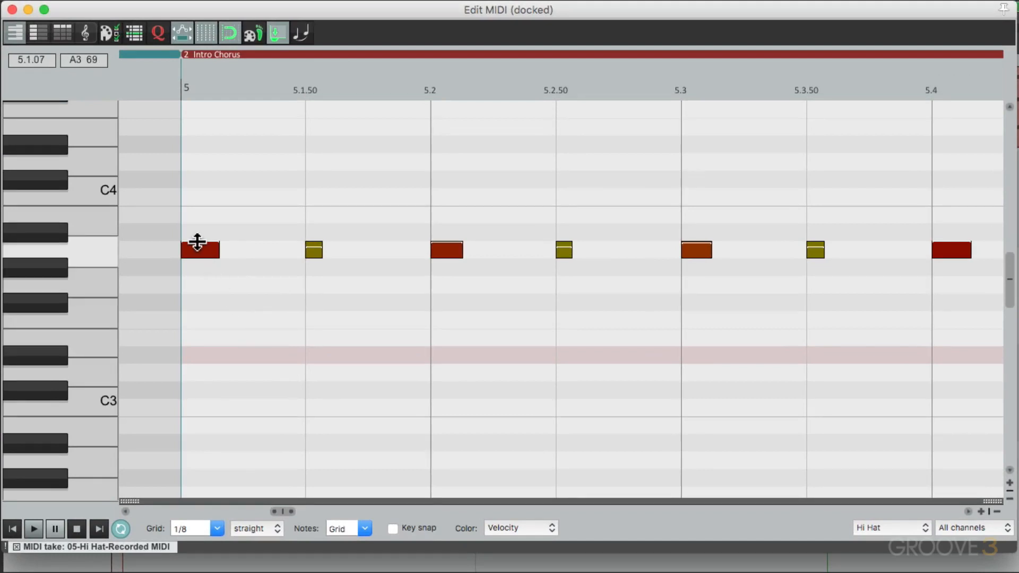
pyautogui.moveTo(198, 242); pyautogui.dragTo(203, 300)
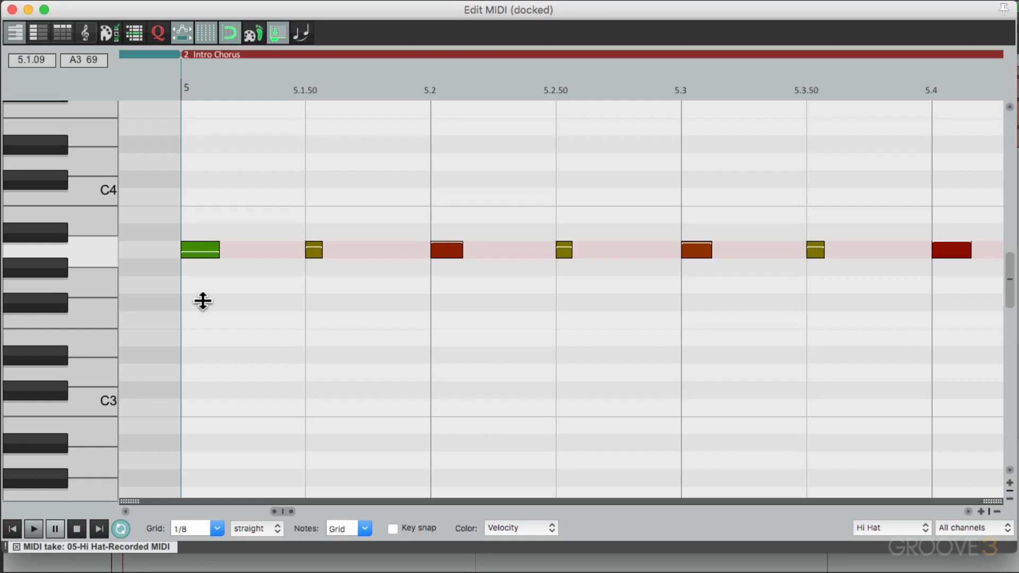
pyautogui.moveTo(203, 301); pyautogui.dragTo(187, 95)
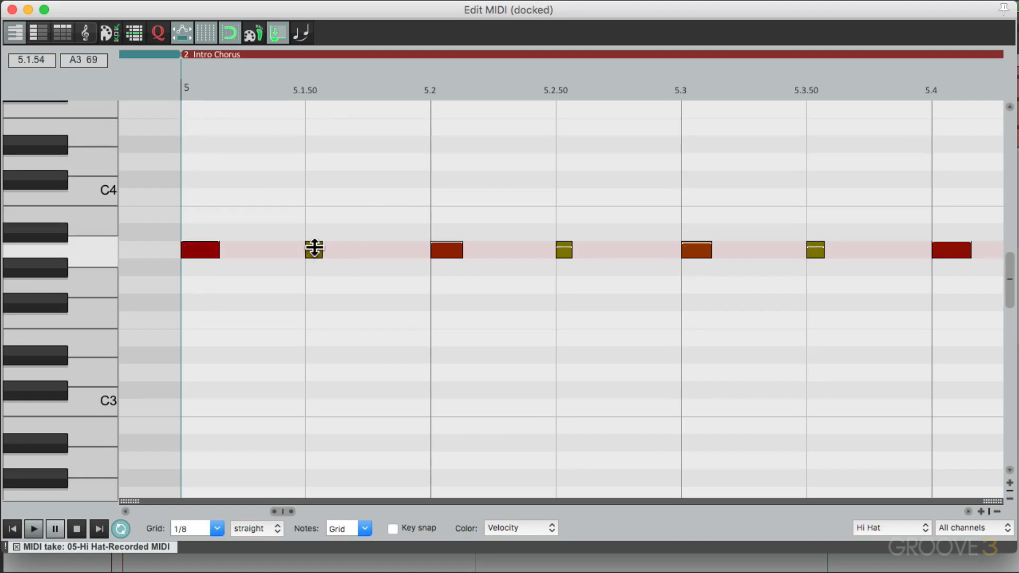
pyautogui.moveTo(315, 247); pyautogui.dragTo(317, 295)
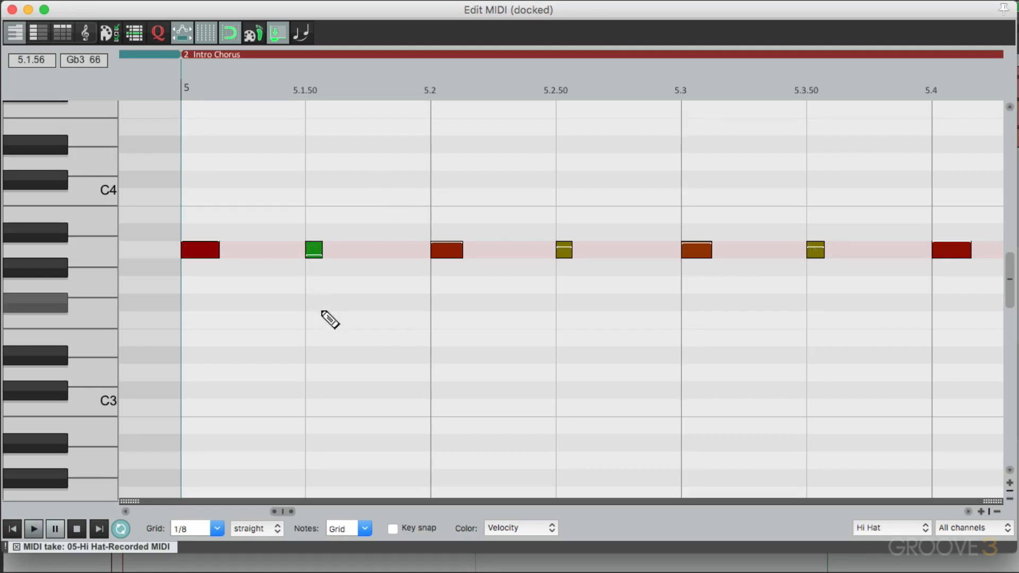
pyautogui.click(12, 10)
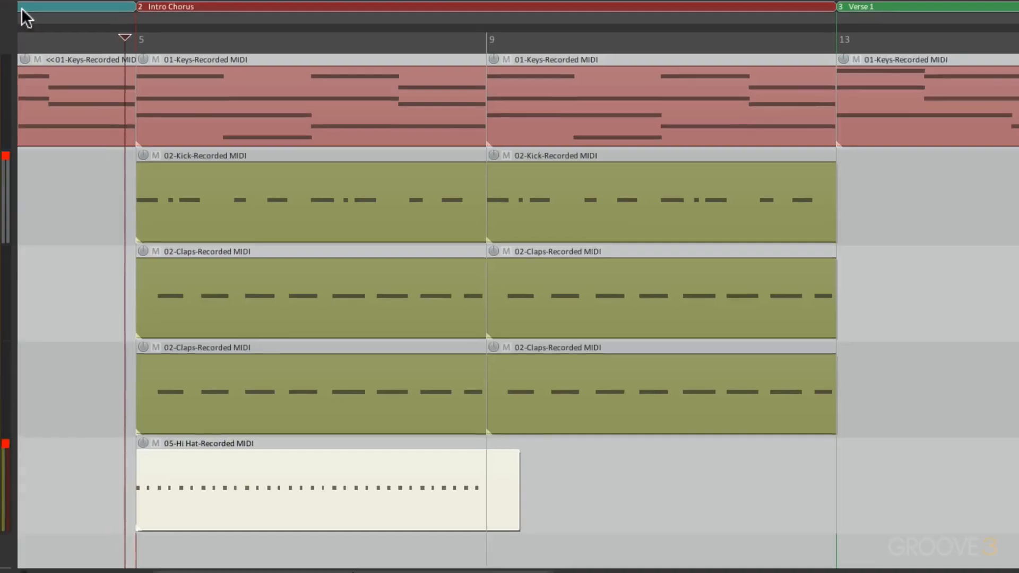
# - Split the Hi Hat item at 5.2.00 and delete everything after the first beat
pyautogui.scroll(8, 314, 467)
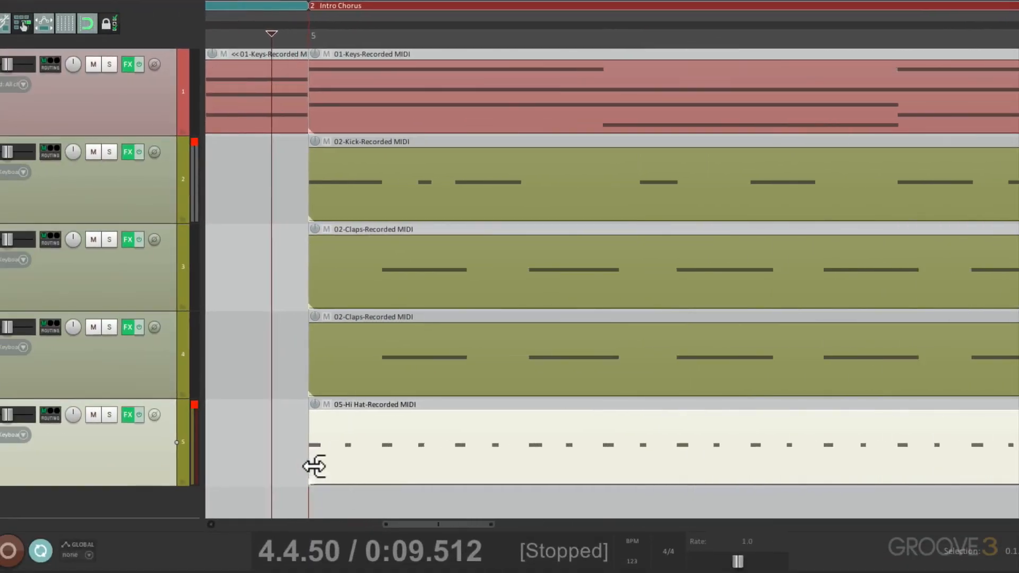
pyautogui.click(416, 429)
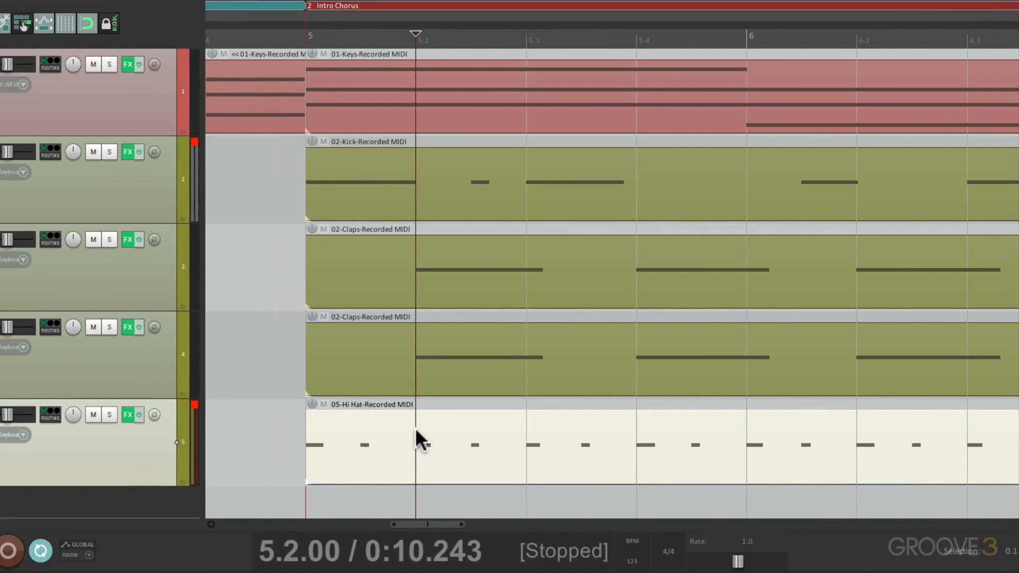
pyautogui.press('s')
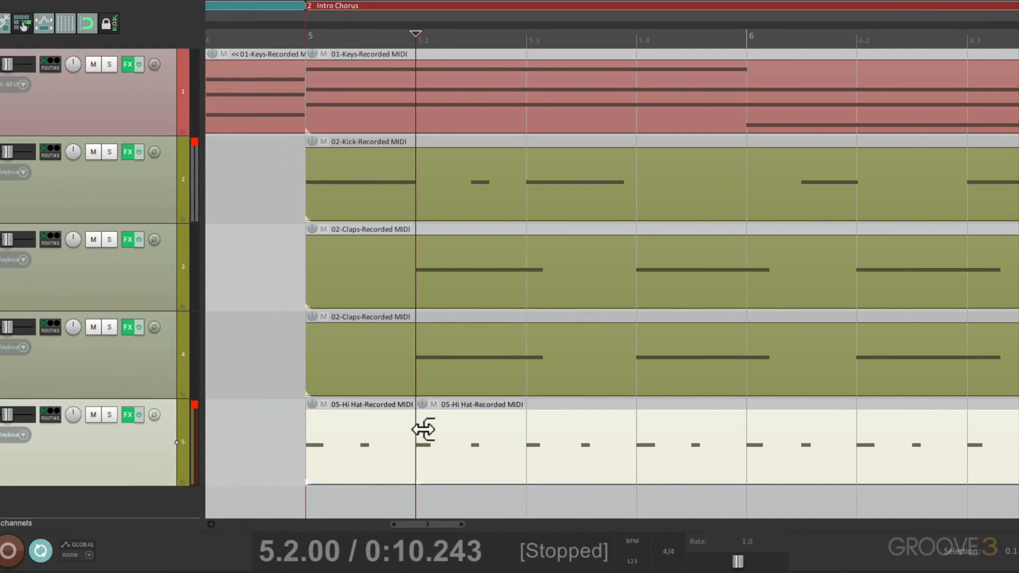
pyautogui.click(441, 427)
pyautogui.press('Delete')
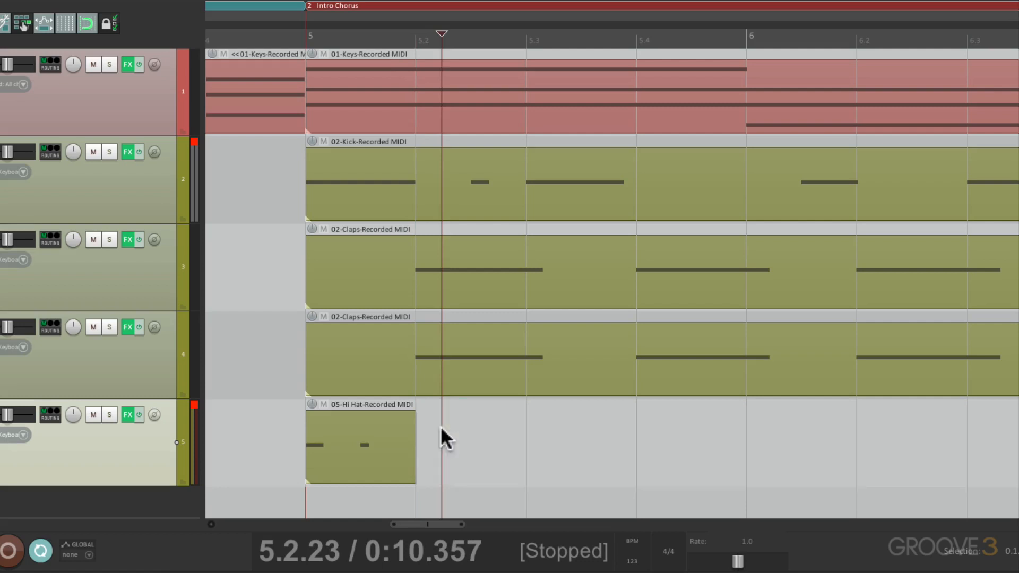
# - Glue the remaining one-beat Hi Hat item and extend it as a repeating loop up to bar 9
pyautogui.click(351, 426)
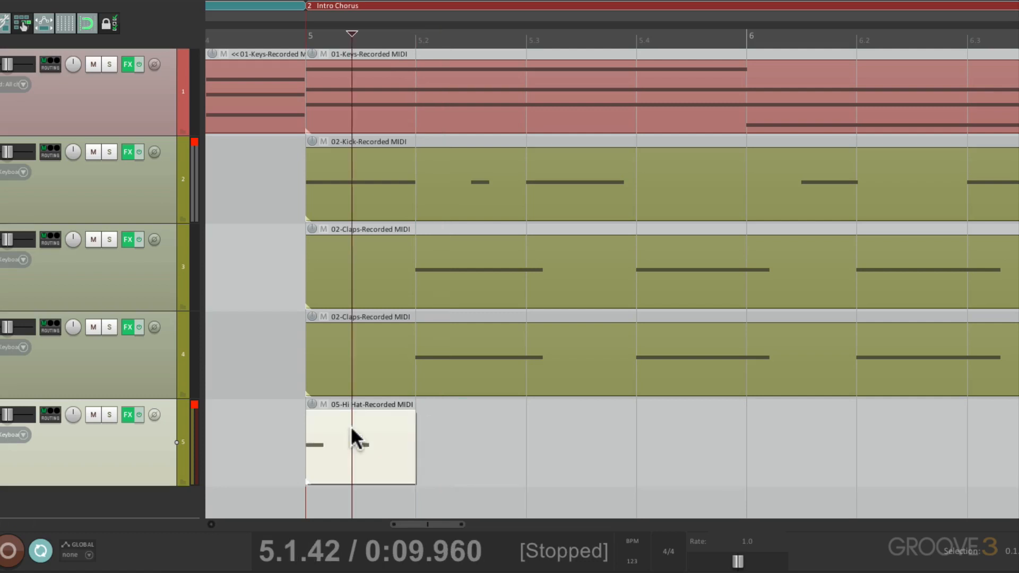
pyautogui.rightClick(366, 428)
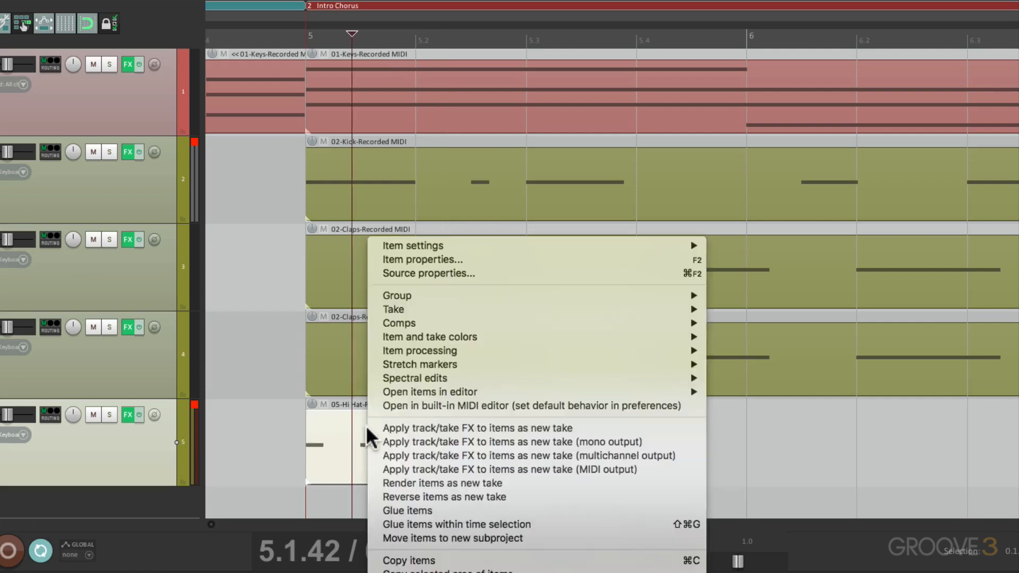
pyautogui.click(371, 511)
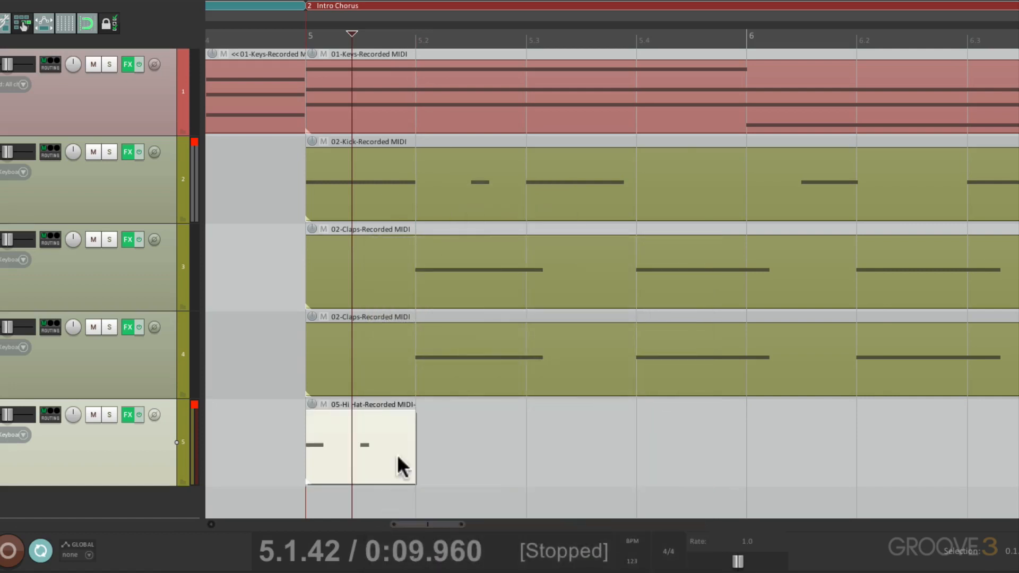
pyautogui.scroll(-5, 466, 432)
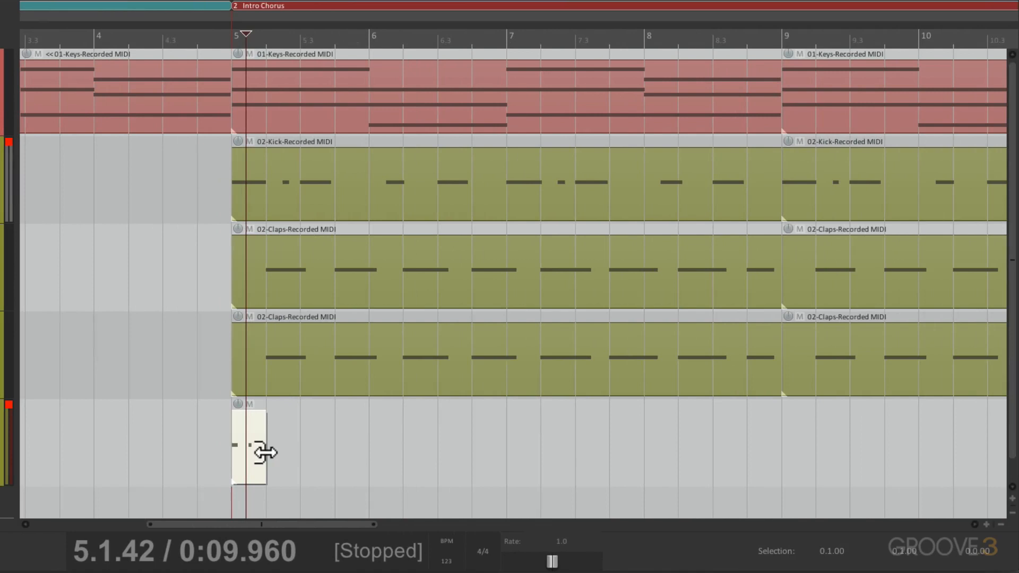
pyautogui.moveTo(266, 452); pyautogui.dragTo(782, 443)
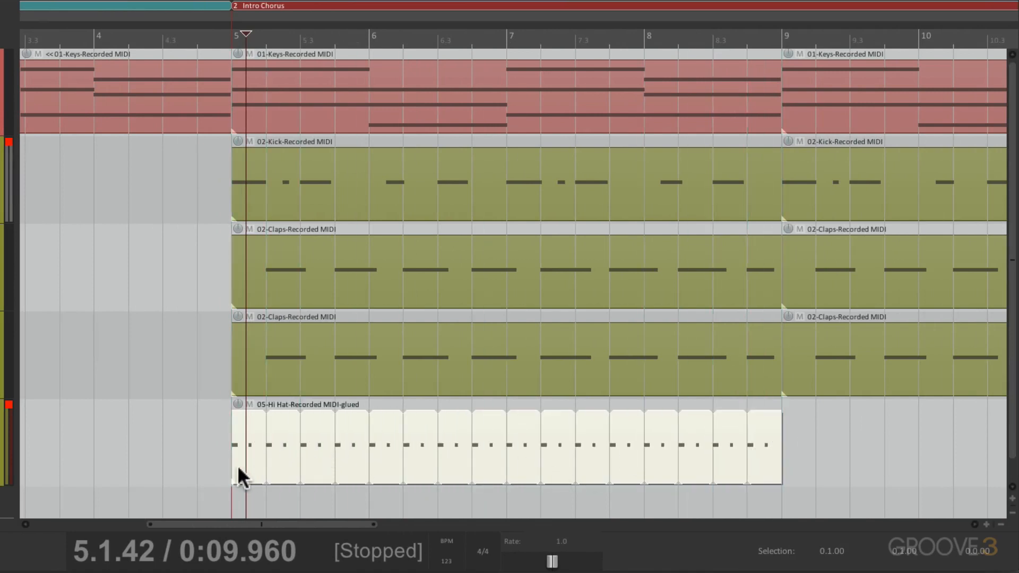
# - Play the looped hi-hat from just before bar 5, soloing the Hi Hat track during playback and unsoloing it after stopping
pyautogui.scroll(4, 237, 464)
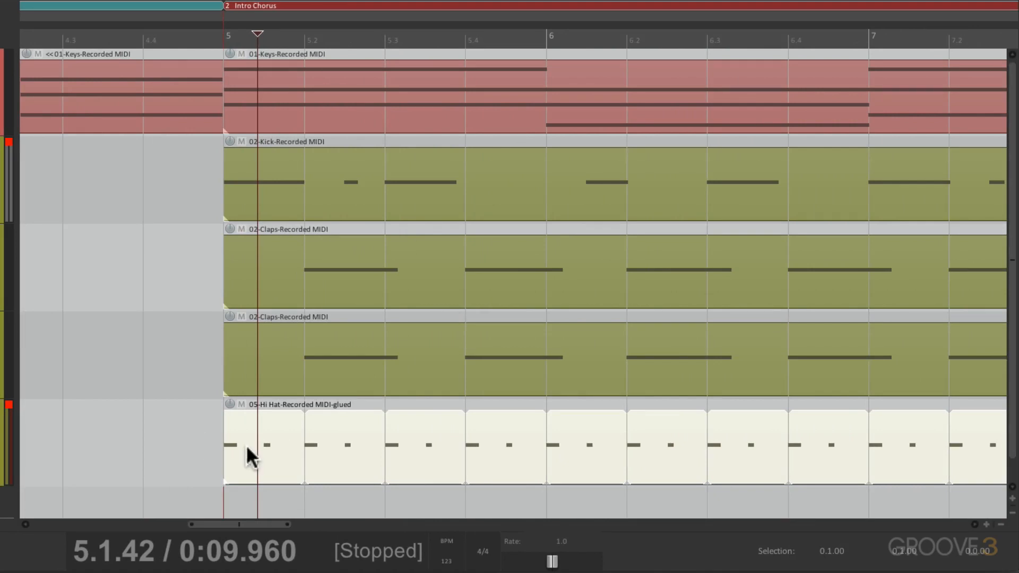
pyautogui.click(189, 445)
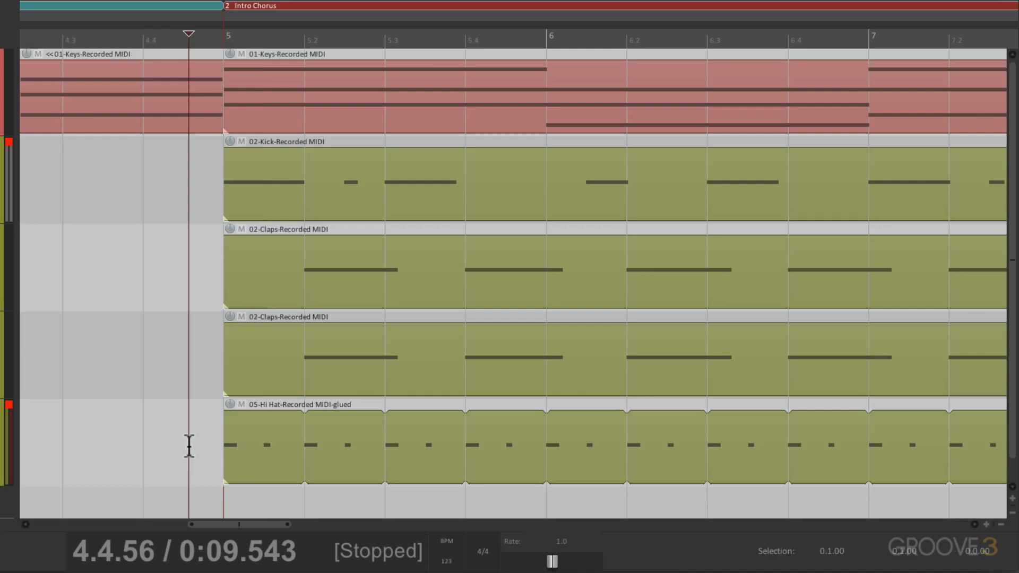
pyautogui.press('space')
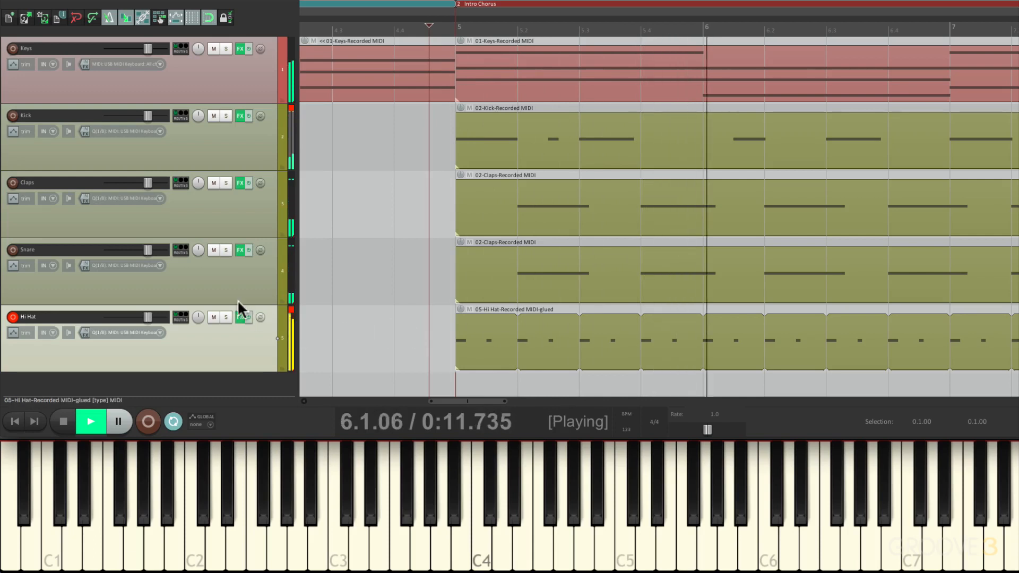
pyautogui.click(227, 318)
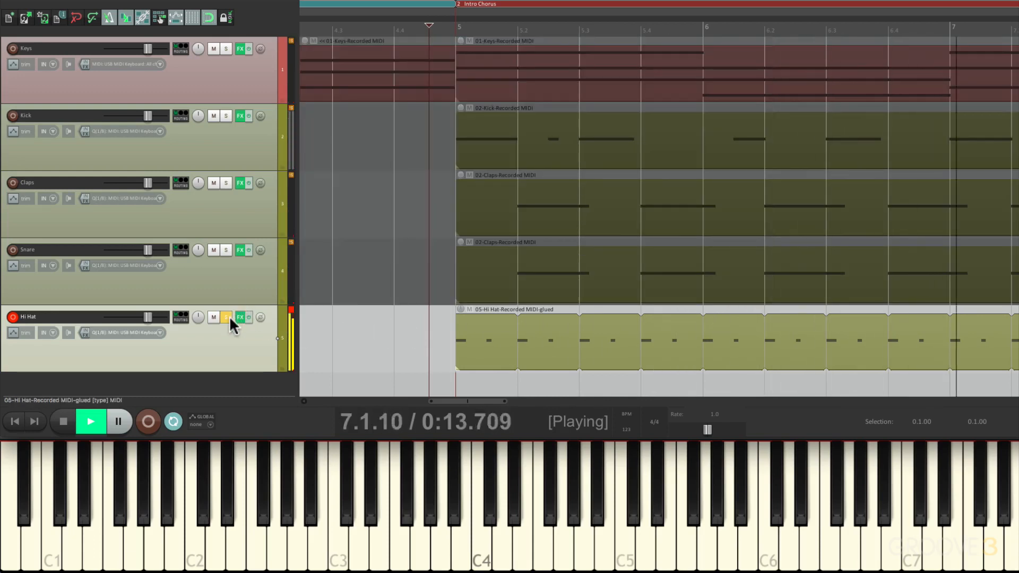
pyautogui.press('space')
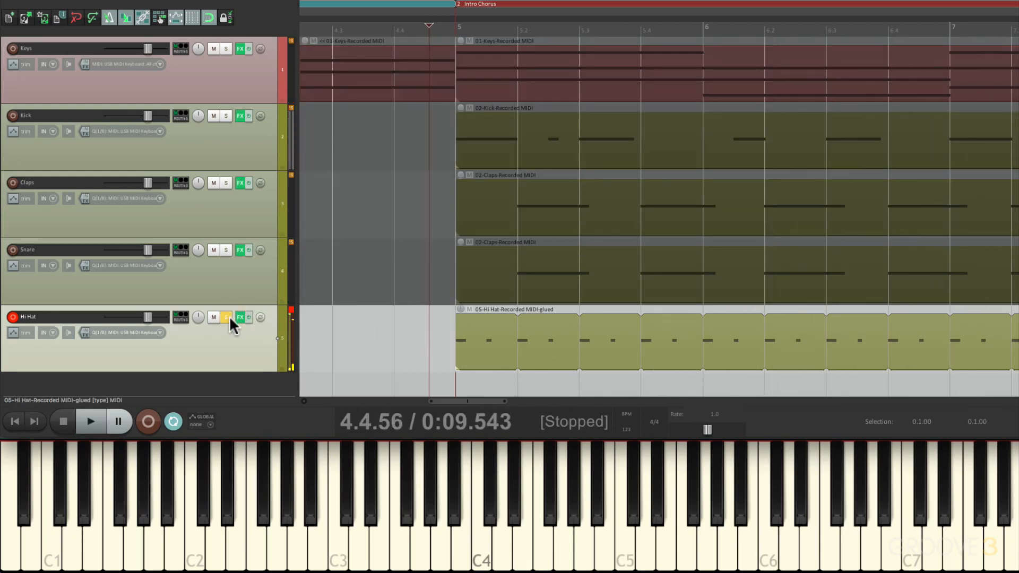
pyautogui.click(226, 317)
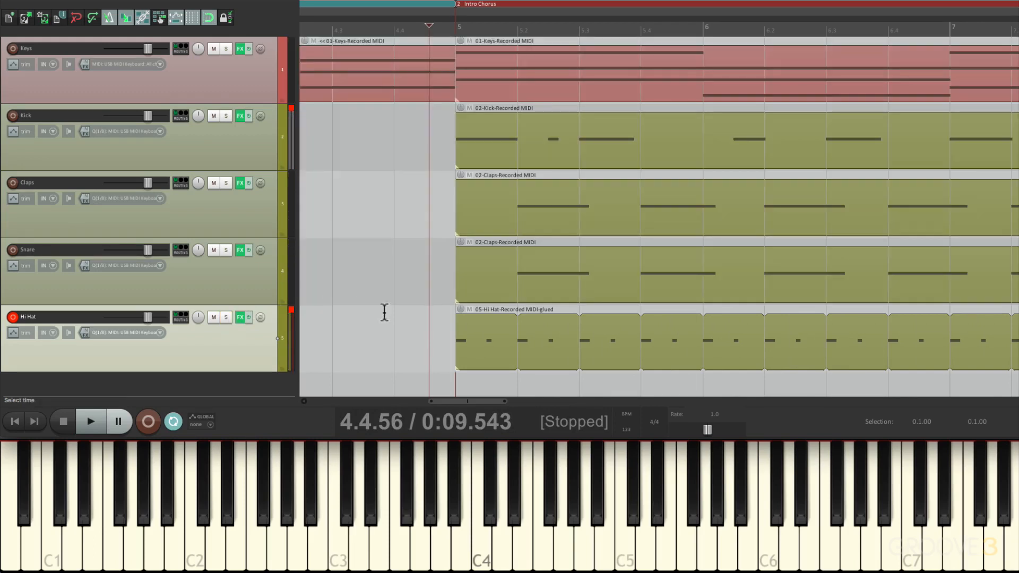
# - Play all the tracks together from just before bar 5, and copy the looped Hi Hat item to bar 9
pyautogui.press('space')
pyautogui.scroll(-2, 488, 313)
pyautogui.scroll(-4, 511, 251)
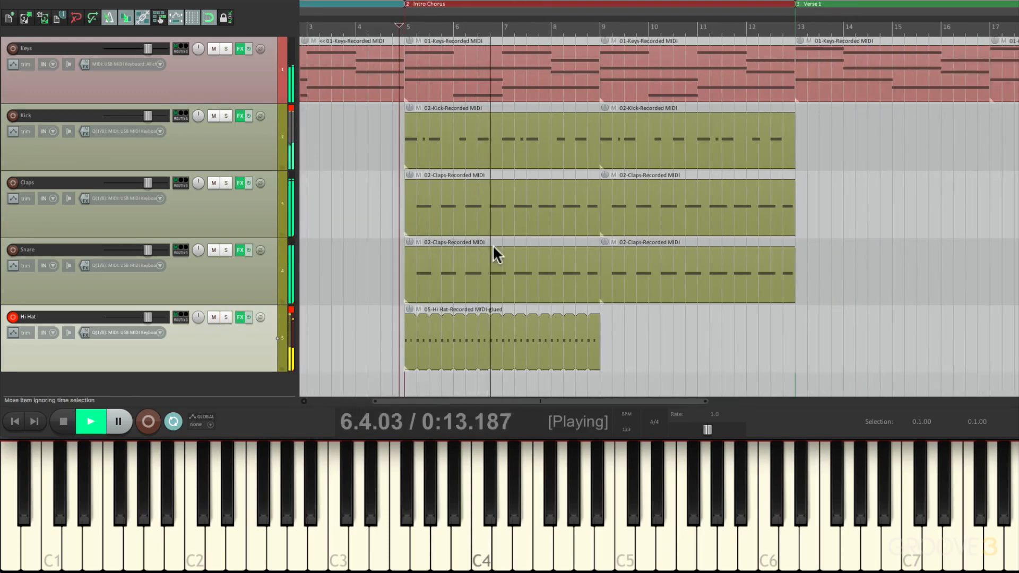
pyautogui.press('space')
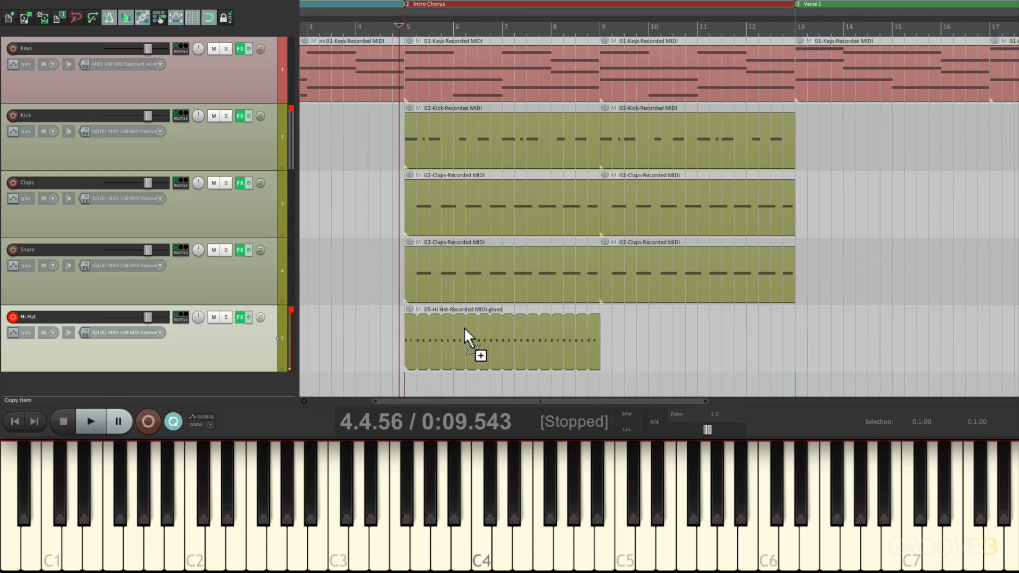
pyautogui.moveTo(468, 342); pyautogui.dragTo(683, 336)
# - Duplicate the Hi Hat track, disarm the original for recording, and rename the lower copy as Shaker
pyautogui.scroll(4, 437, 318)
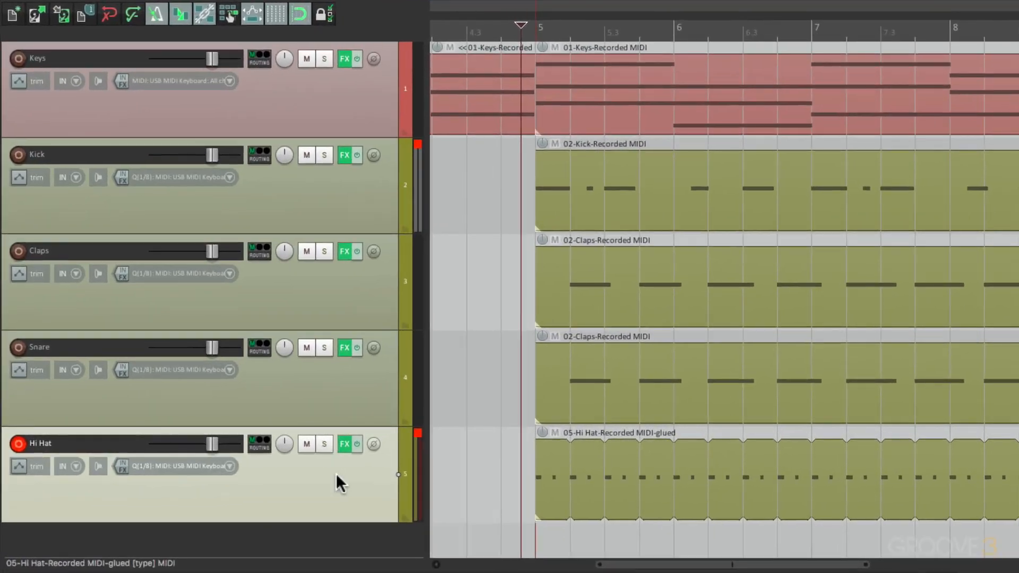
pyautogui.rightClick(247, 340)
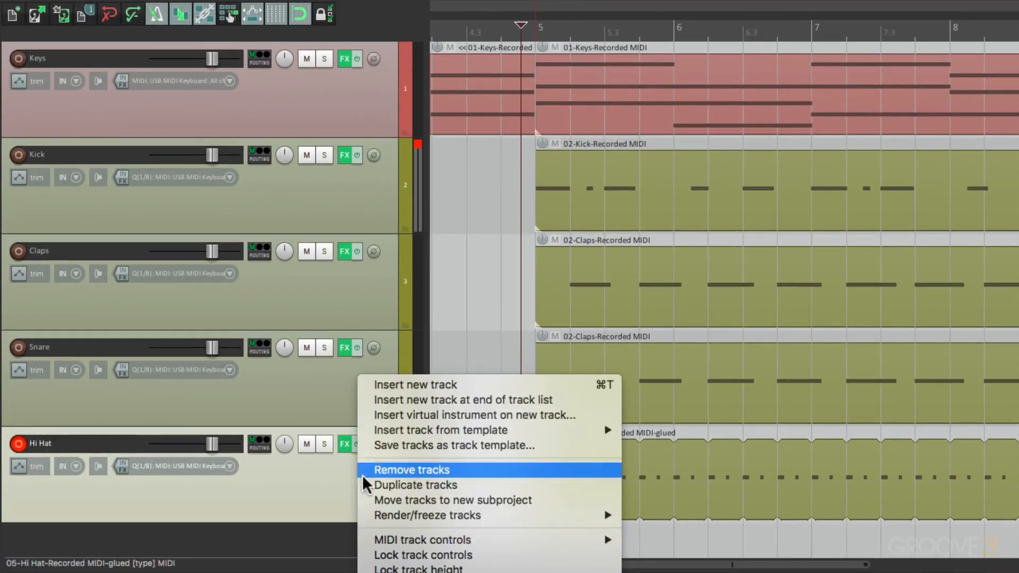
pyautogui.click(366, 485)
pyautogui.scroll(-3, 254, 333)
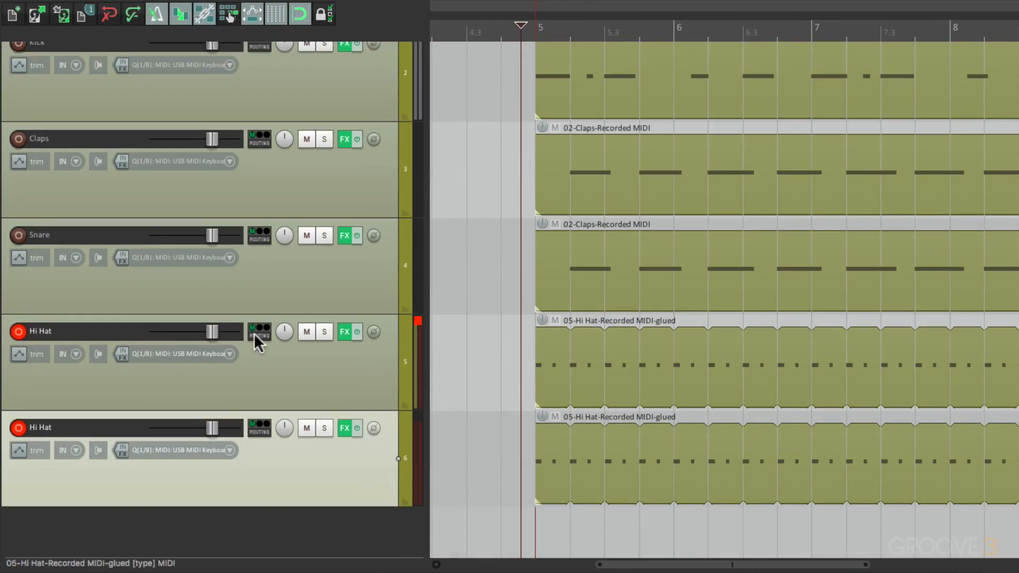
pyautogui.click(18, 333)
pyautogui.doubleClick(65, 425)
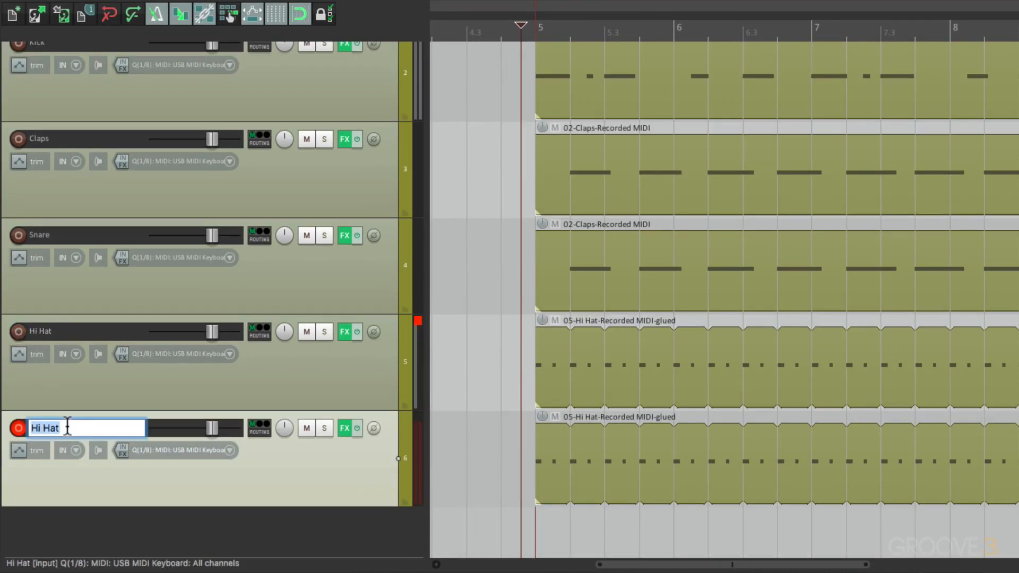
pyautogui.write('Shaker')
pyautogui.press('Return')
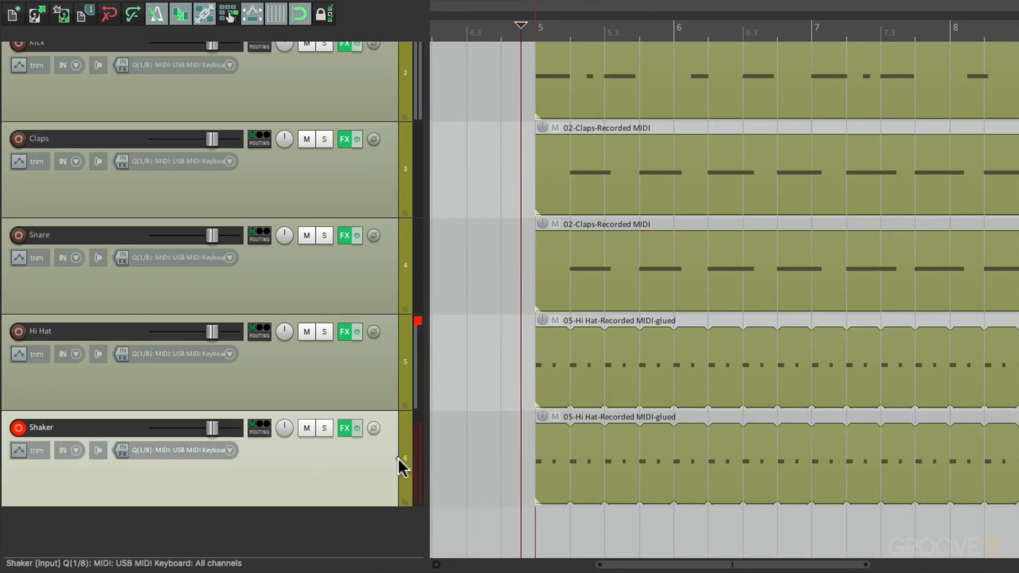
# - Load Shaker.wav into the Shaker track's sampler in place of the hi-hat sample
pyautogui.click(344, 428)
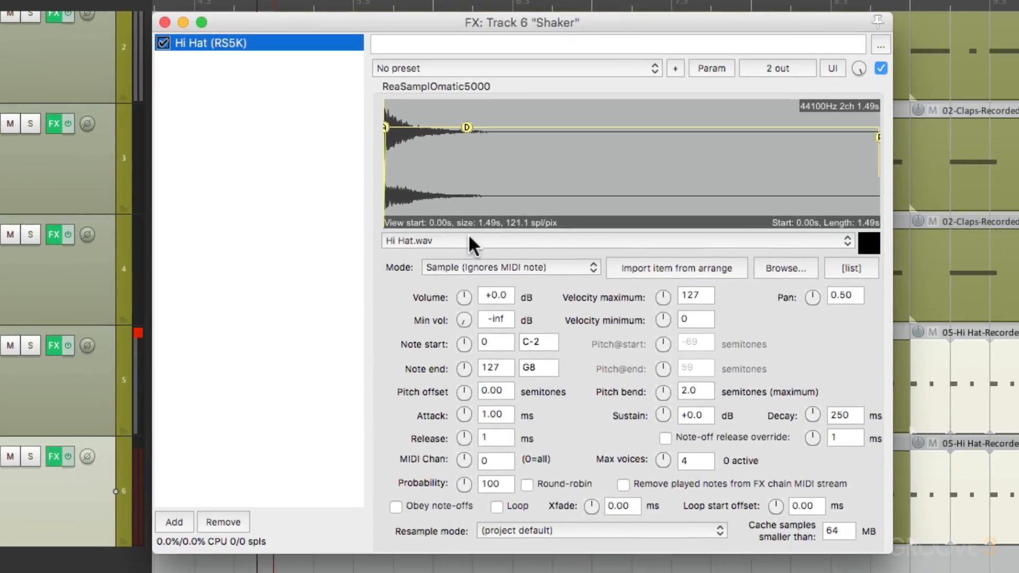
pyautogui.click(469, 237)
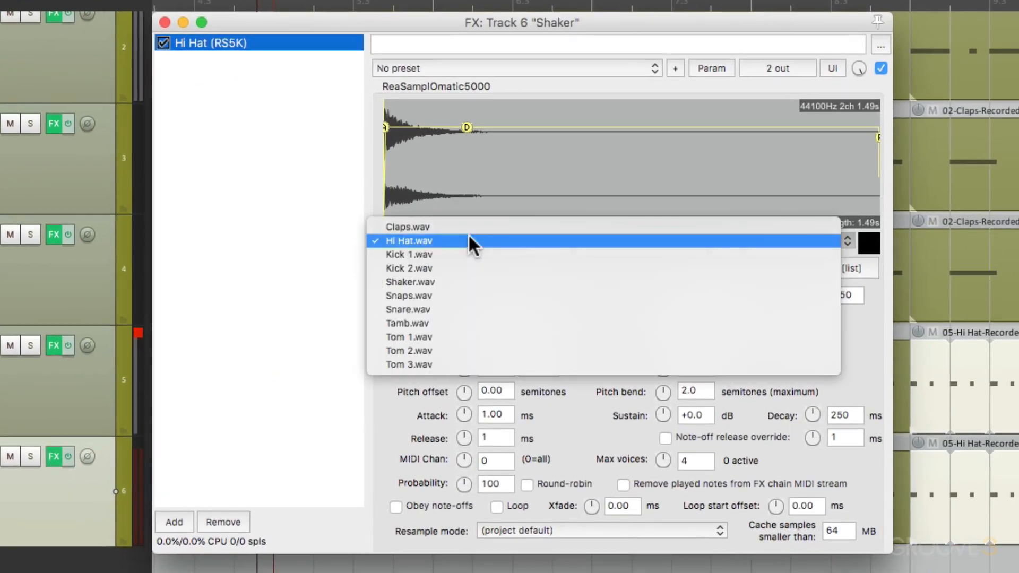
pyautogui.click(470, 281)
pyautogui.click(165, 22)
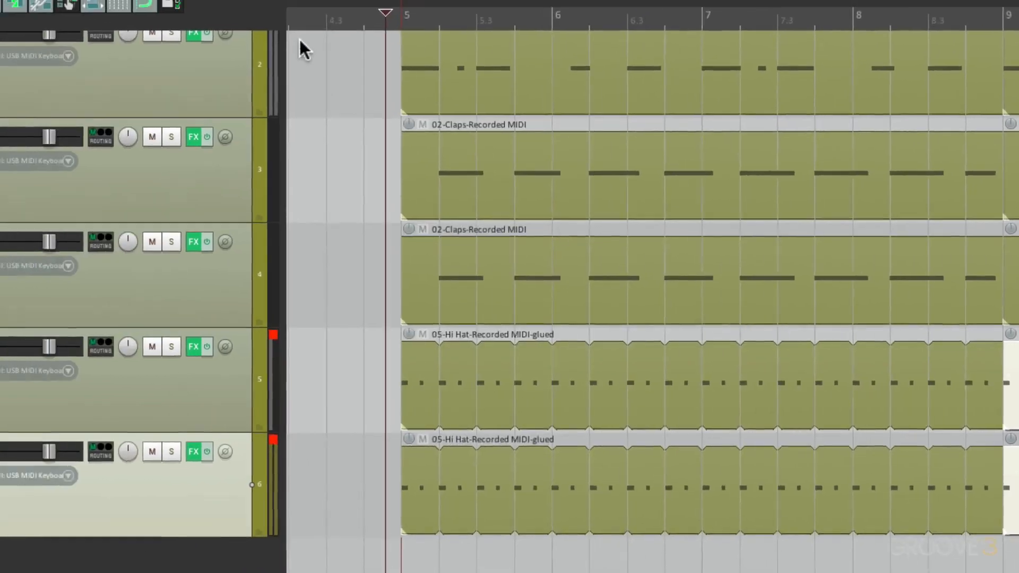
# - Solo the Shaker track and play its part from just before bar 5
pyautogui.click(30, 456)
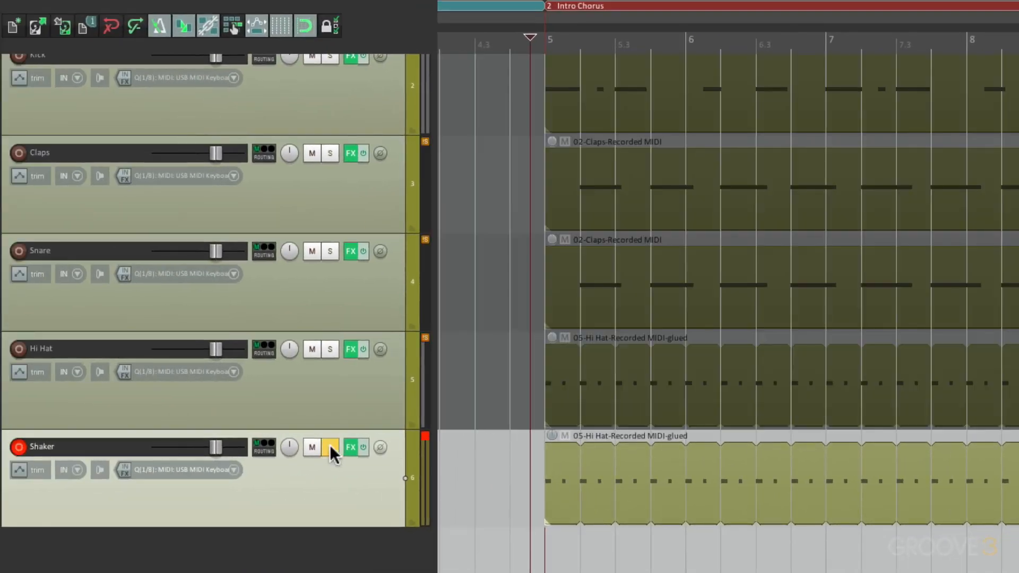
pyautogui.press('space')
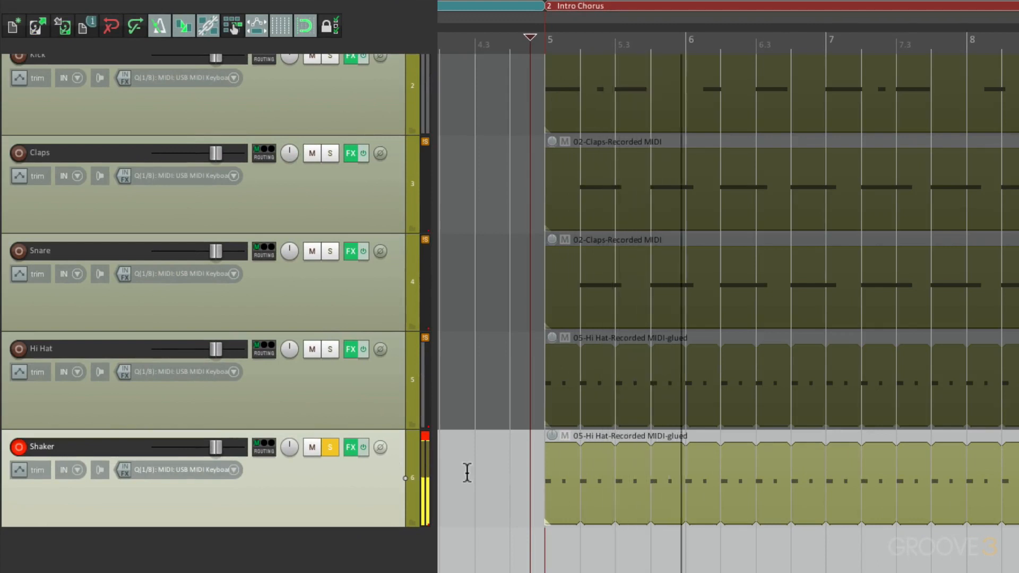
pyautogui.press('space')
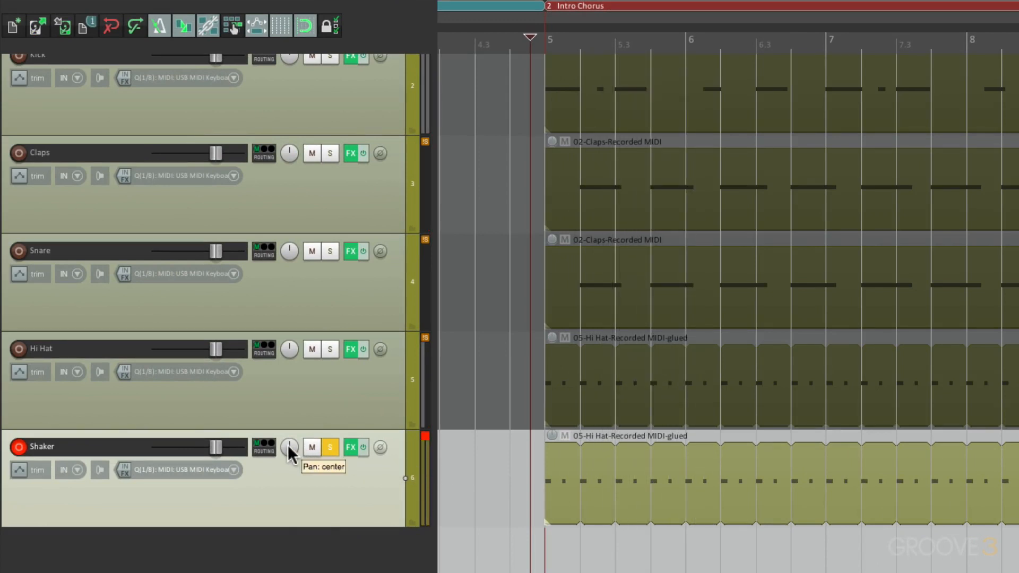
# - Pan the Shaker track to the right, and play it with all the other tracks from just before bar 5
pyautogui.moveTo(288, 445); pyautogui.dragTo(288, 413)
pyautogui.press('space')
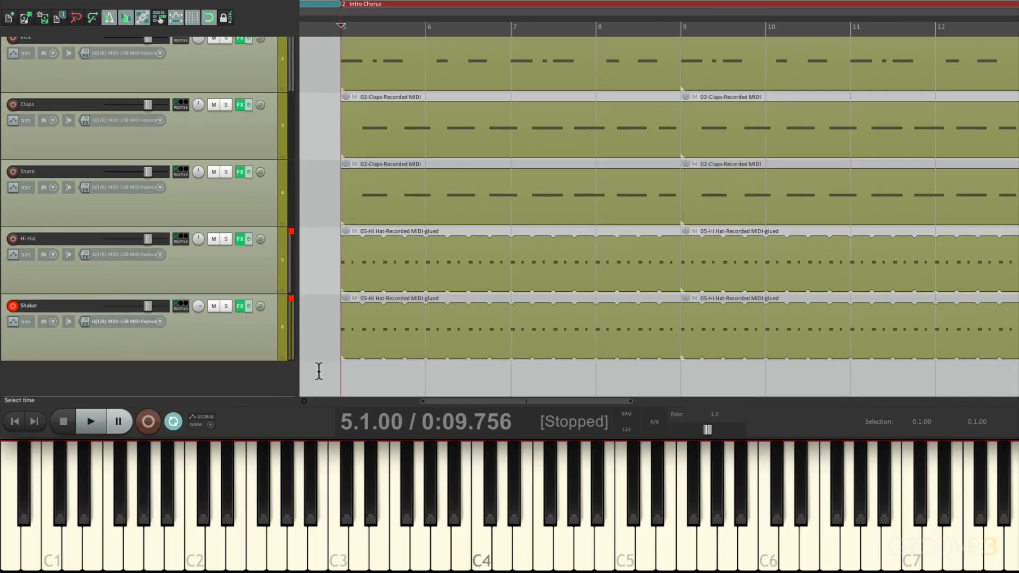
pyautogui.click(319, 374)
pyautogui.press('space')
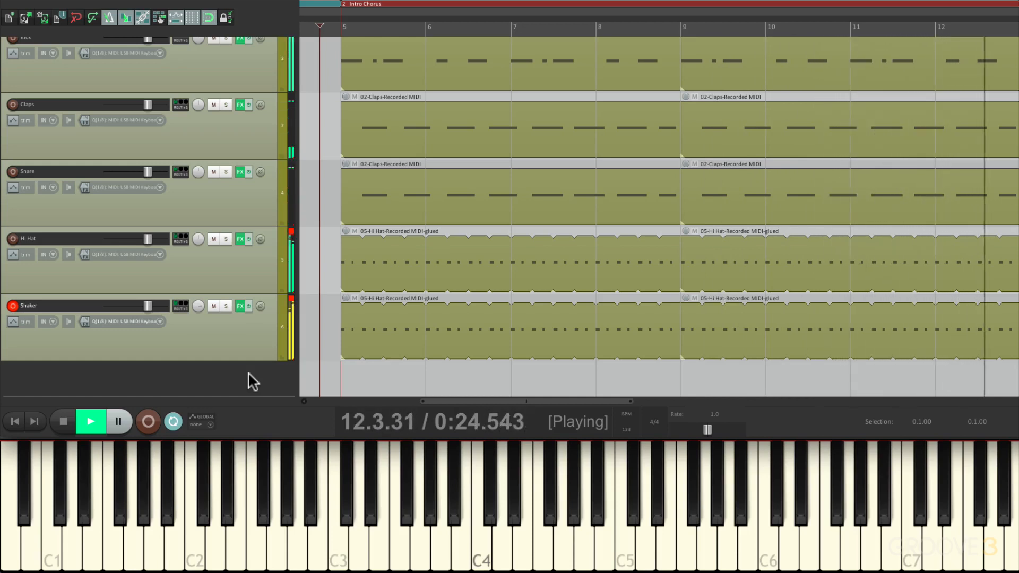
pyautogui.press('space')
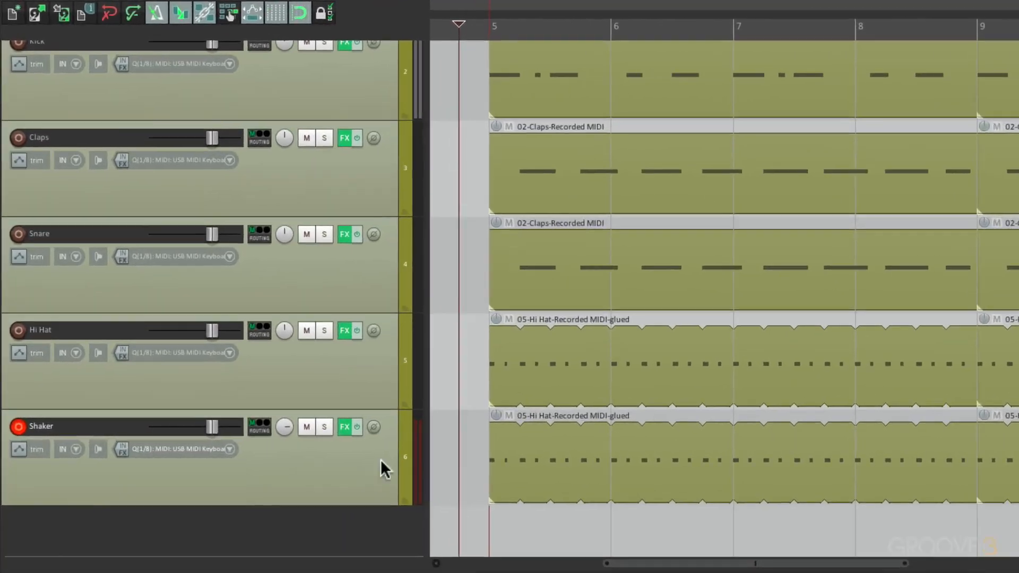
# - Duplicate the Shaker track and disarm the original for recording
pyautogui.click(235, 341)
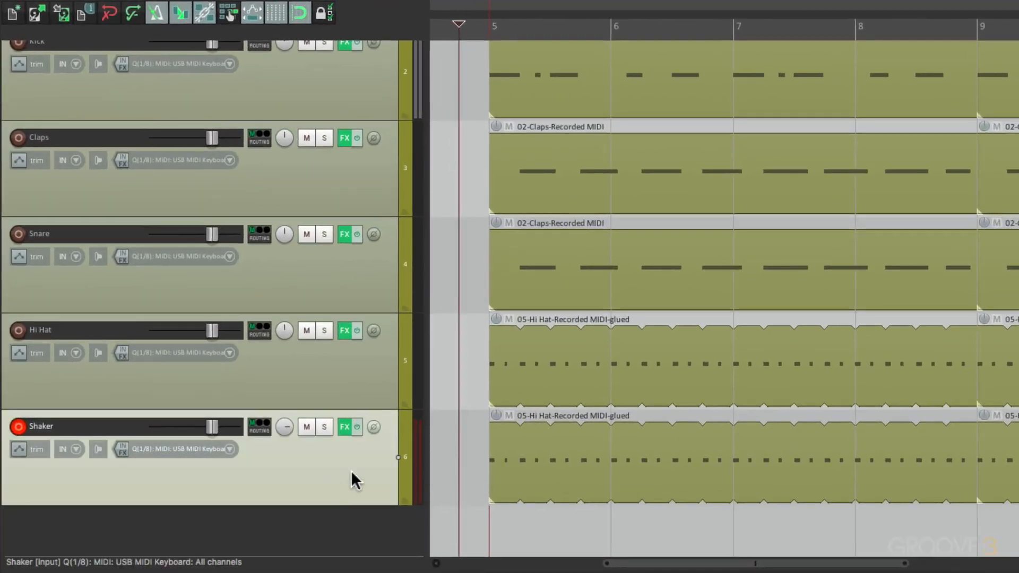
pyautogui.rightClick(355, 480)
pyautogui.click(356, 484)
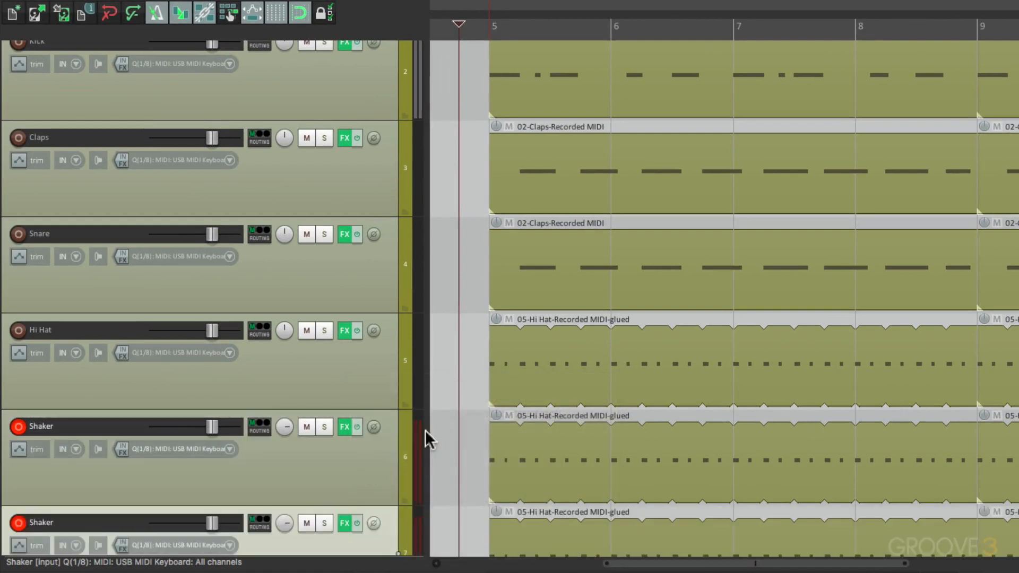
pyautogui.scroll(-2, 426, 432)
pyautogui.click(18, 331)
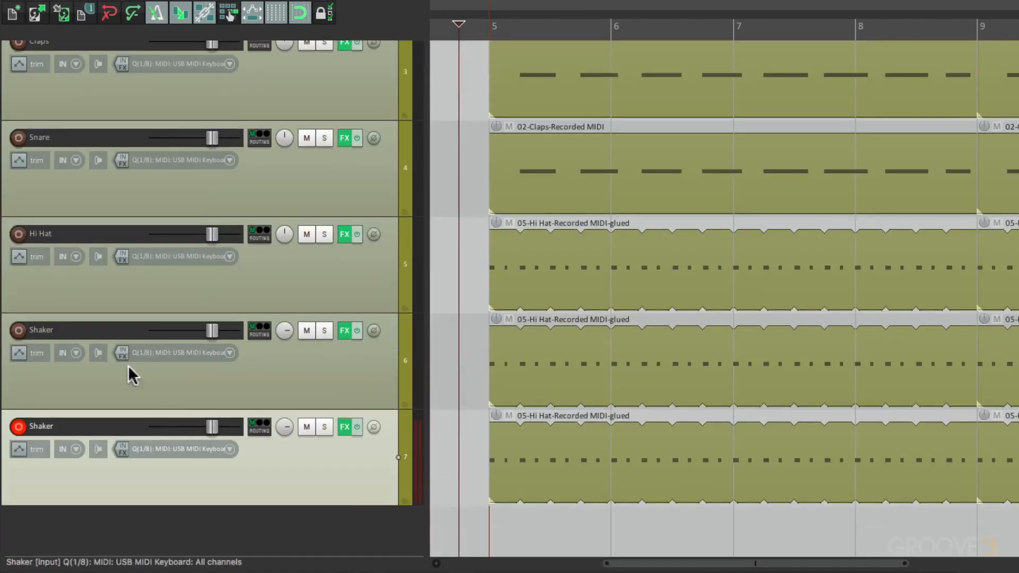
# - Rename the lower Shaker copy, track 7, as Toms
pyautogui.doubleClick(102, 431)
pyautogui.write('Toms')
pyautogui.press('Return')
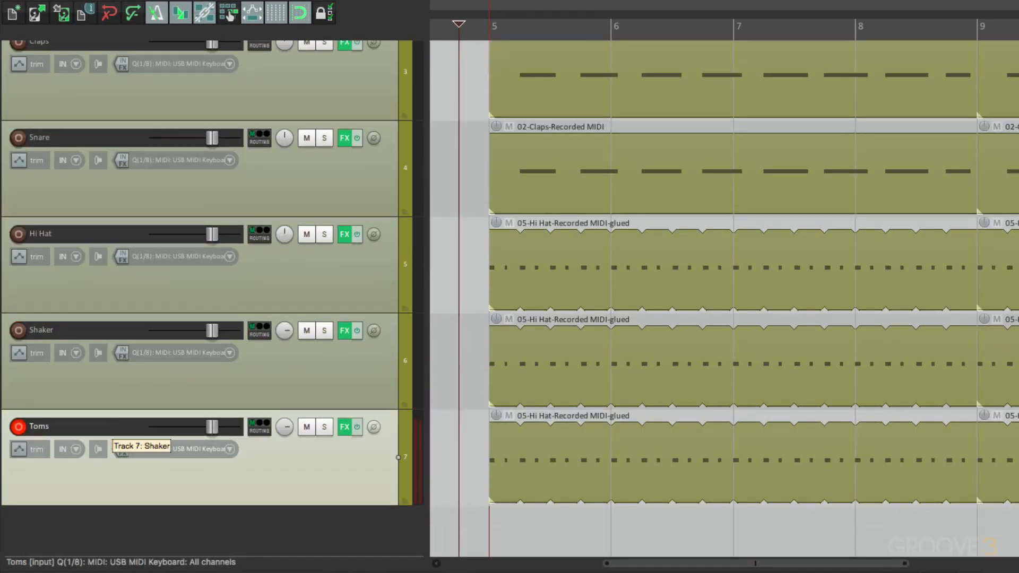
# - Delete all the copied hi-hat MIDI items from the Toms track and reset its pan to center
pyautogui.doubleClick(337, 467)
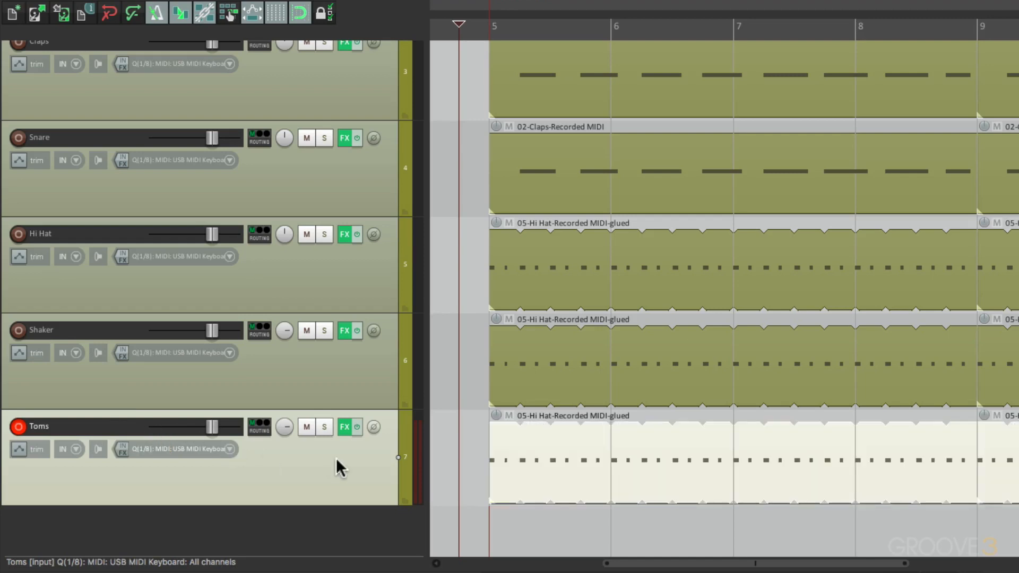
pyautogui.press('Delete')
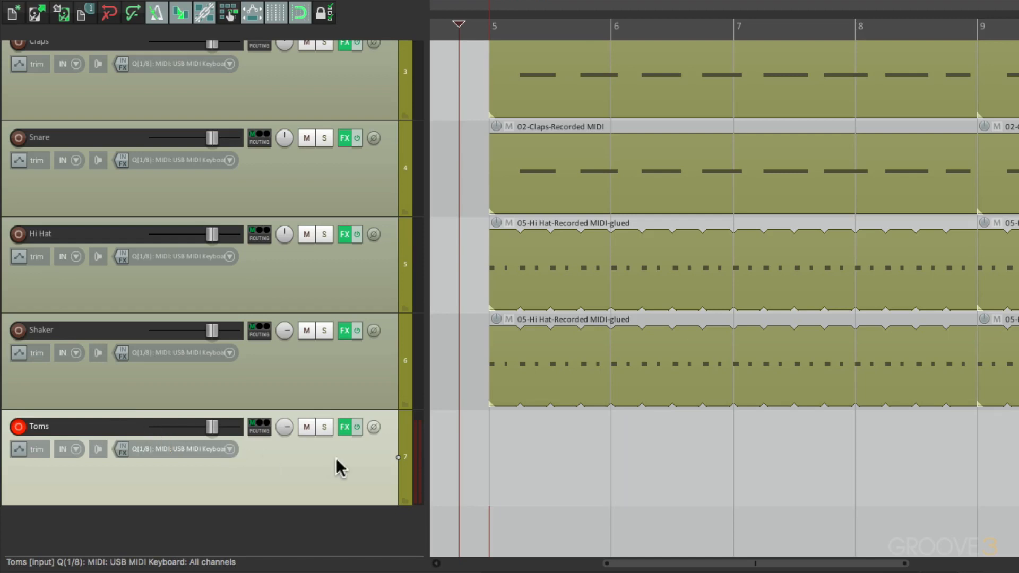
pyautogui.doubleClick(281, 433)
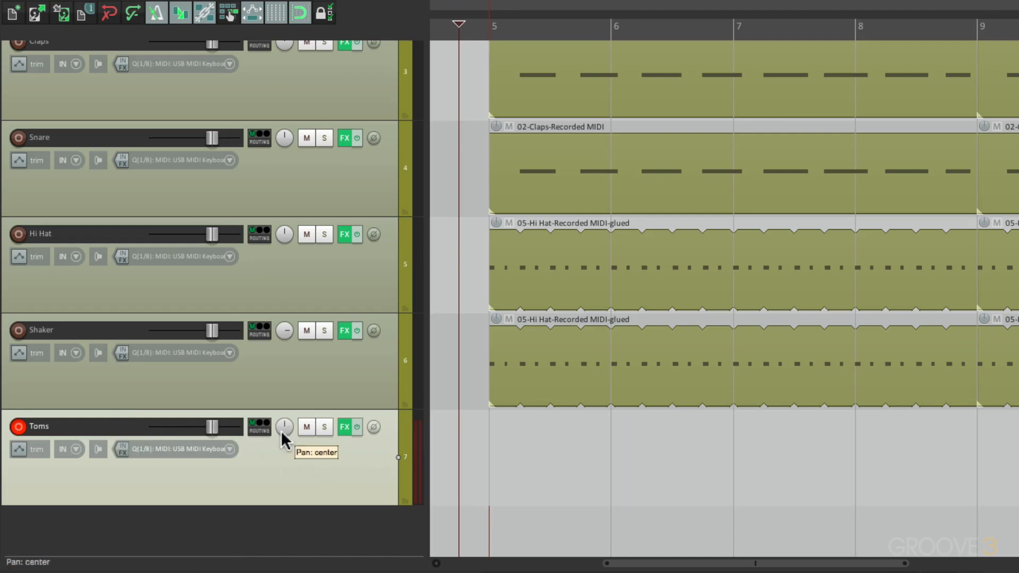
# - Load Tom 1.wav into the Toms track's sampler in place of the shaker sample
pyautogui.click(344, 427)
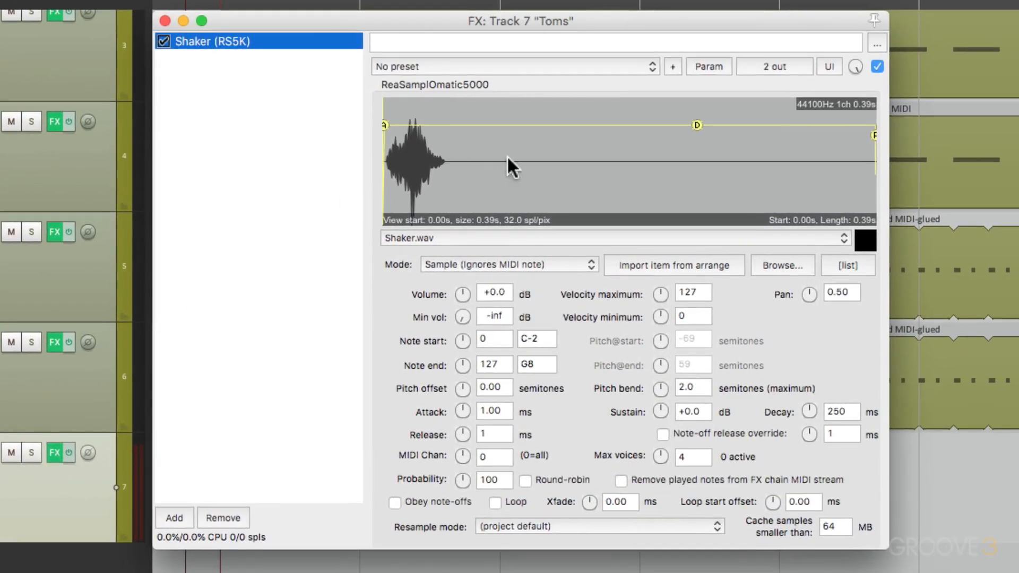
pyautogui.click(497, 238)
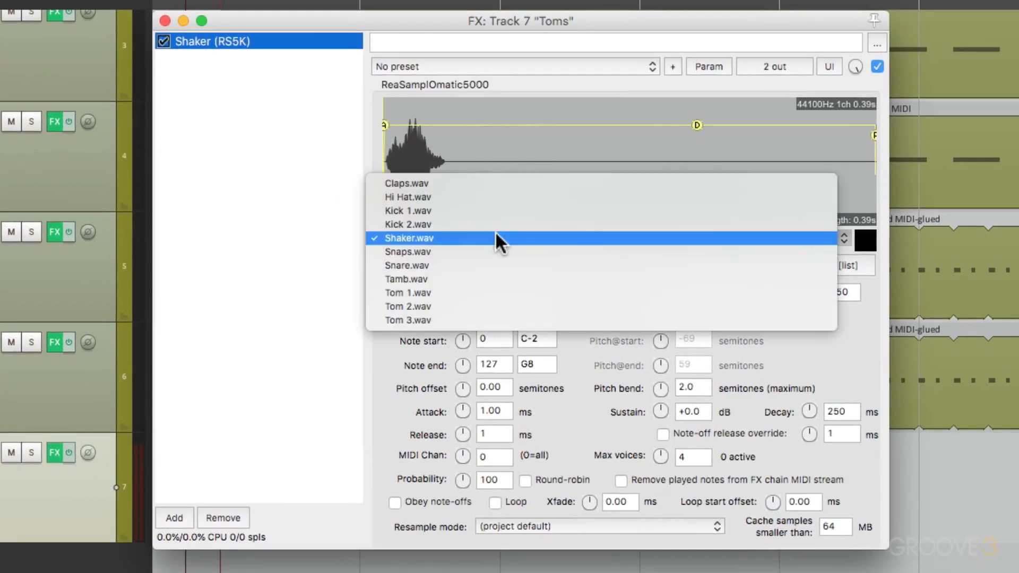
pyautogui.click(486, 293)
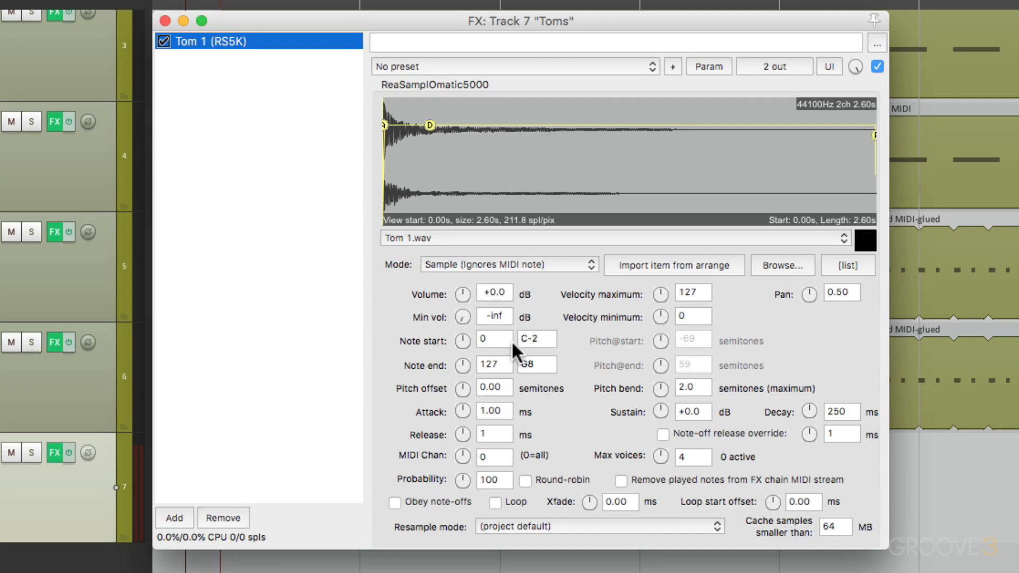
# - Restrict the Tom 1 sampler to a single note by setting both note start and note end to 48 (C2)
pyautogui.click(497, 334)
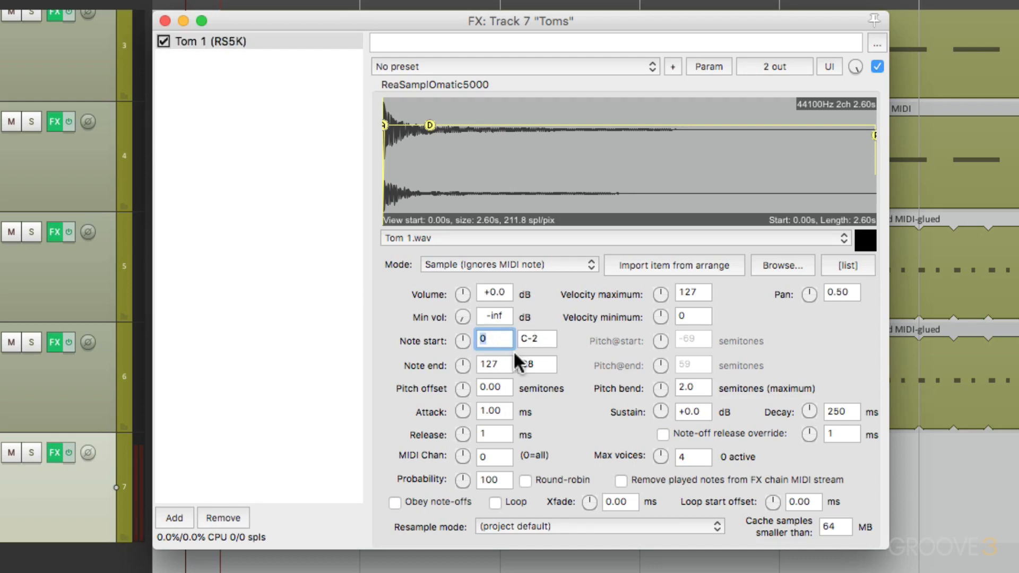
pyautogui.write('48')
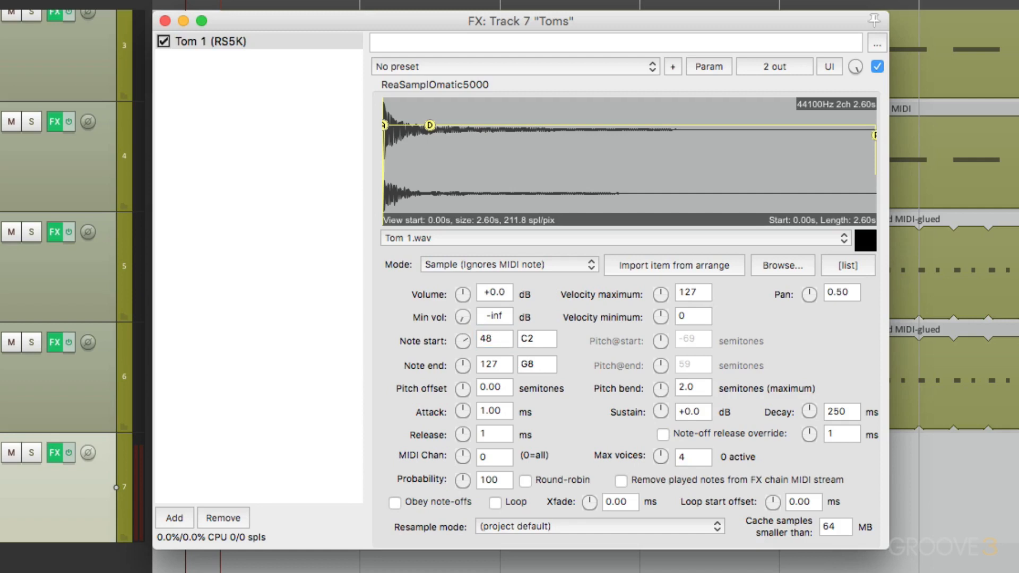
pyautogui.click(509, 365)
pyautogui.write('48')
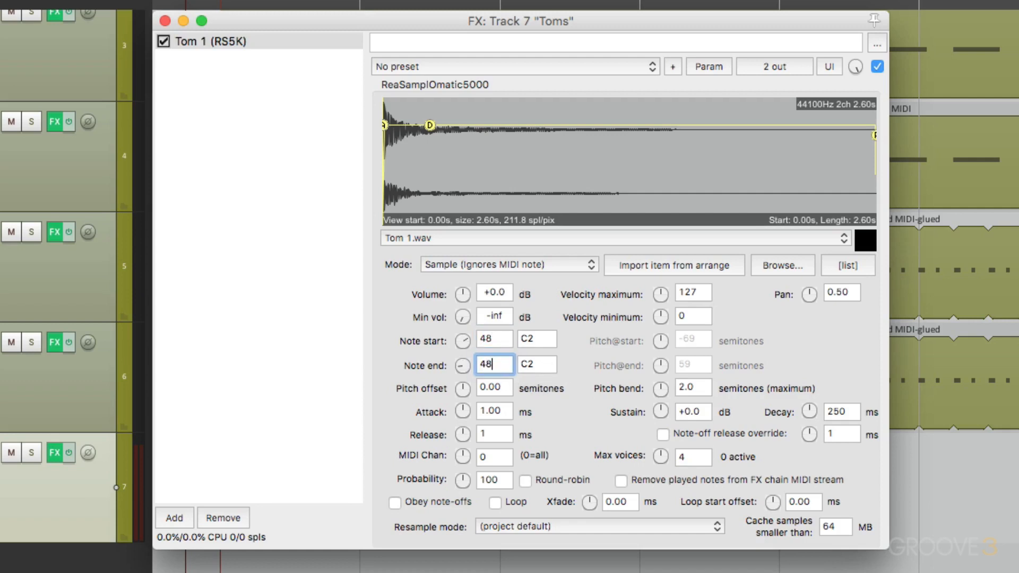
pyautogui.press('Return')
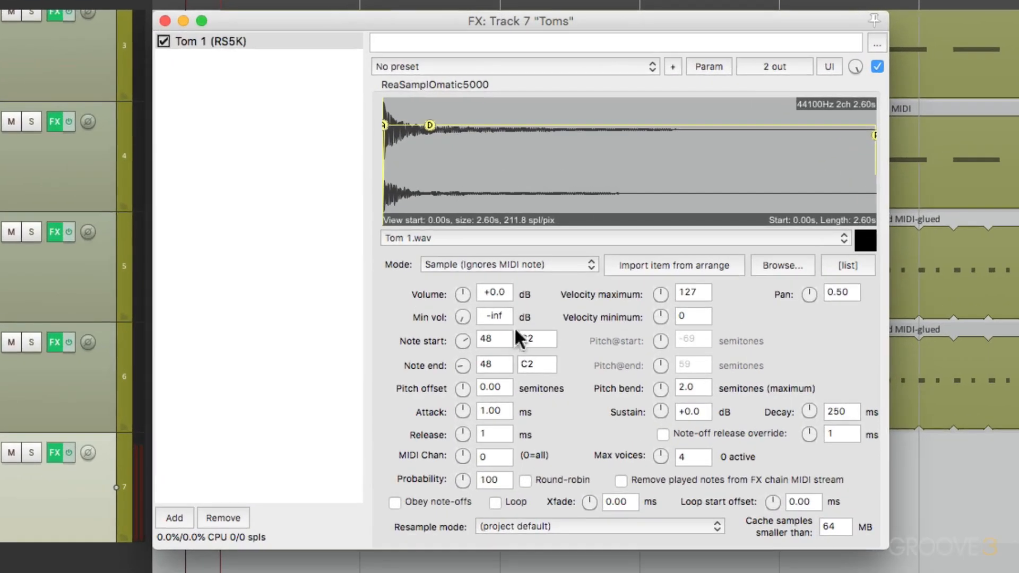
# - Duplicate the Tom 1 sampler in the Toms FX chain and load Tom 2.wav into the copy
pyautogui.click(285, 40)
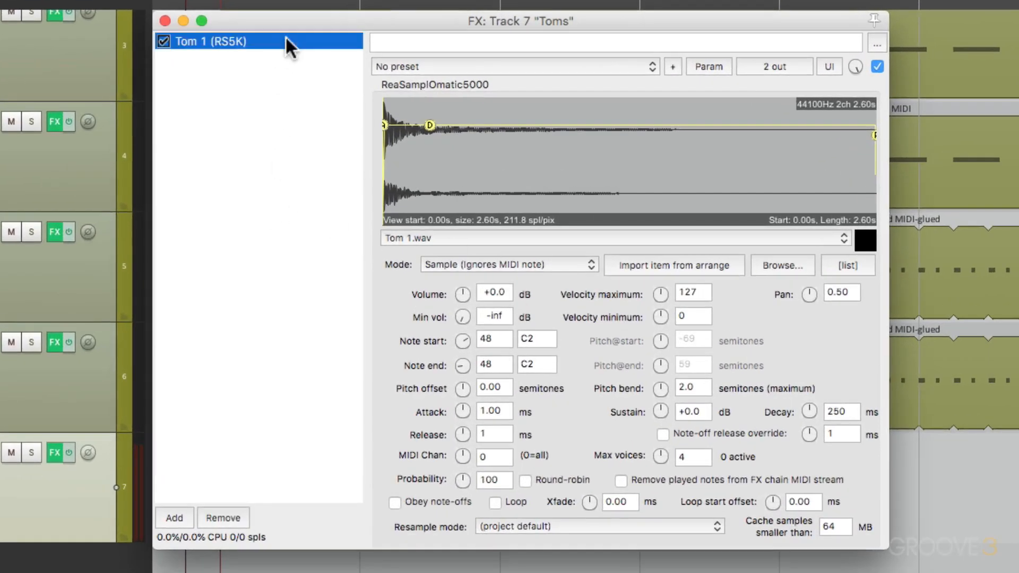
pyautogui.press('super+v')
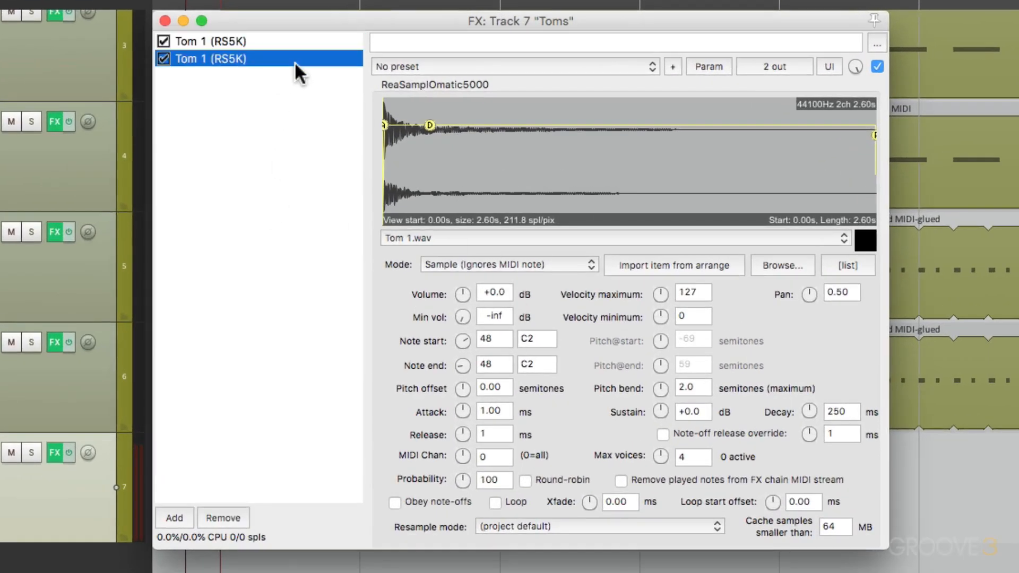
pyautogui.click(463, 237)
pyautogui.click(466, 252)
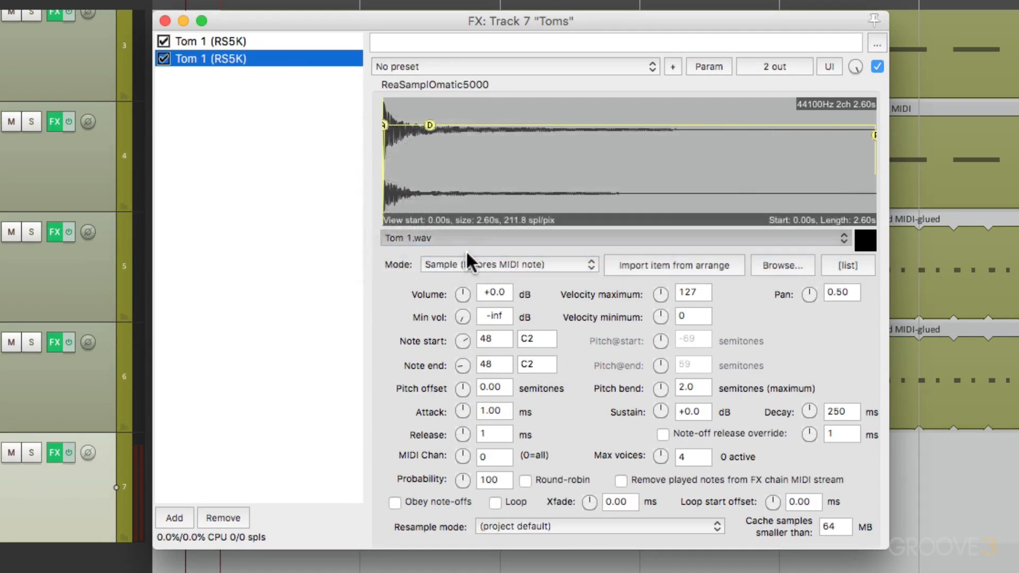
# - Set the Tom 2 sampler's note start and note end to 50 (D2)
pyautogui.doubleClick(504, 339)
pyautogui.write('50')
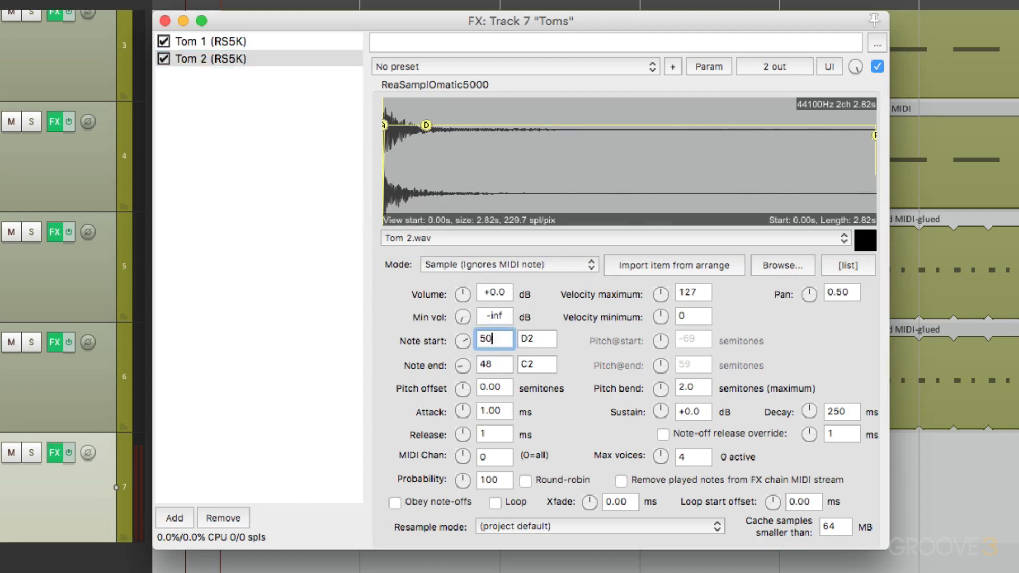
pyautogui.doubleClick(494, 365)
pyautogui.write('50')
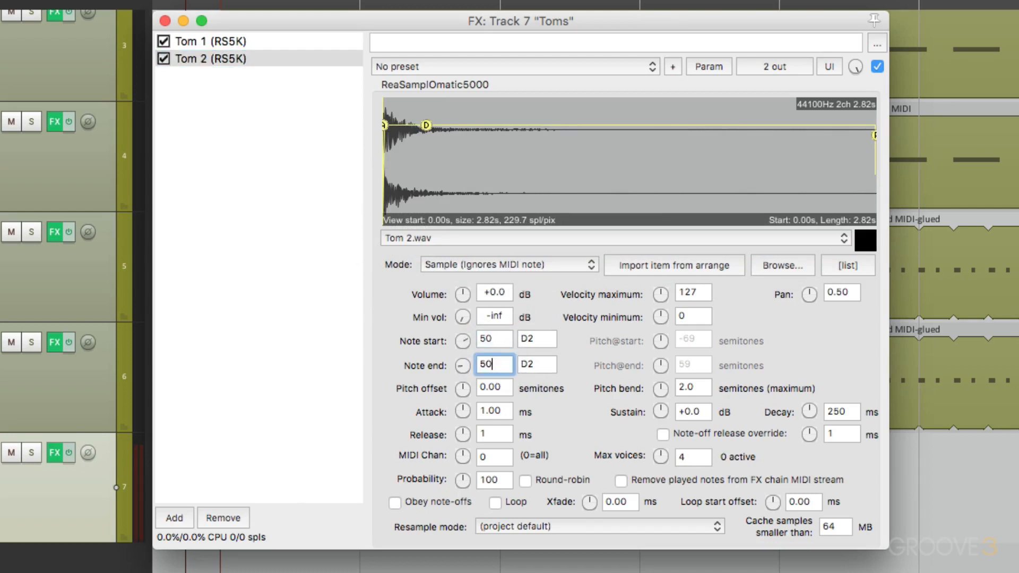
pyautogui.press('Return')
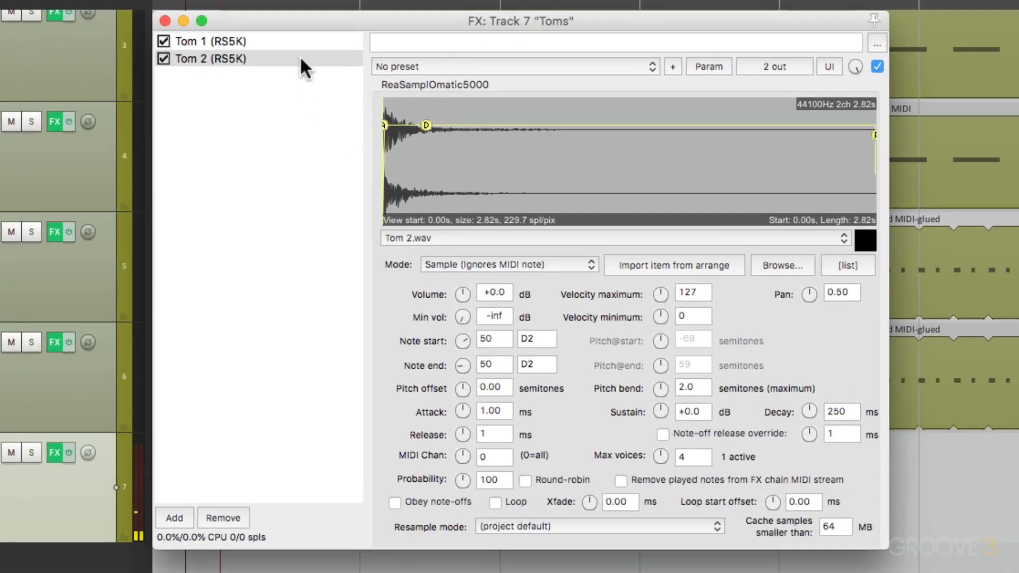
# - Duplicate the Tom 2 sampler in the Toms FX chain and load Tom 3.wav into the copy
pyautogui.click(301, 58)
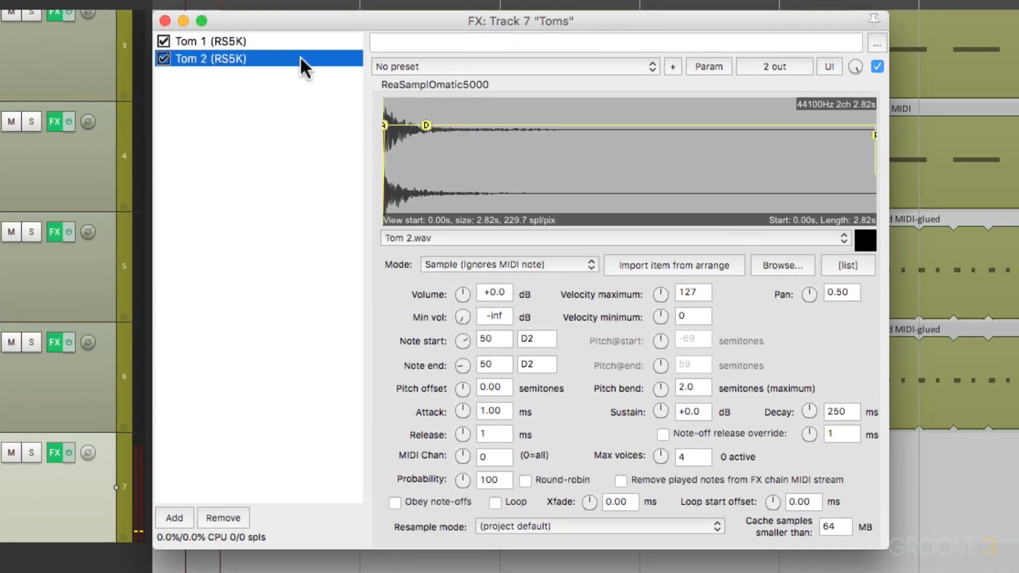
pyautogui.press('super+c')
pyautogui.press('super+v')
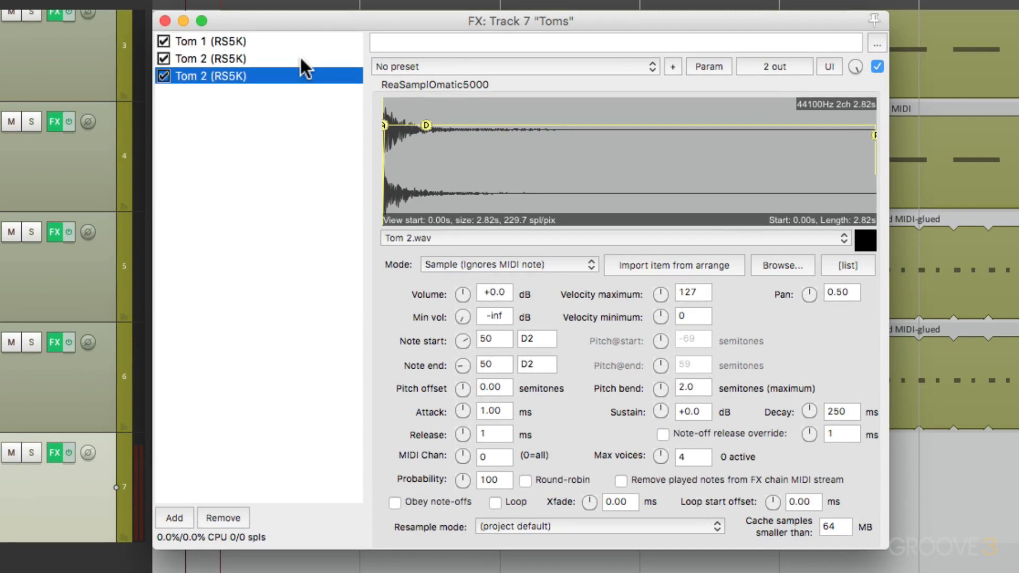
pyautogui.click(473, 233)
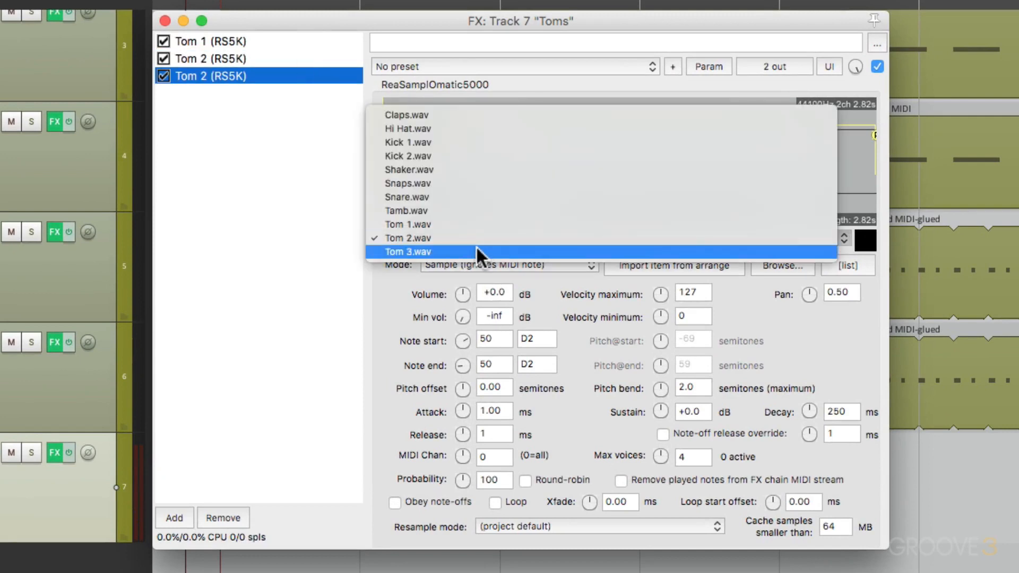
pyautogui.click(476, 248)
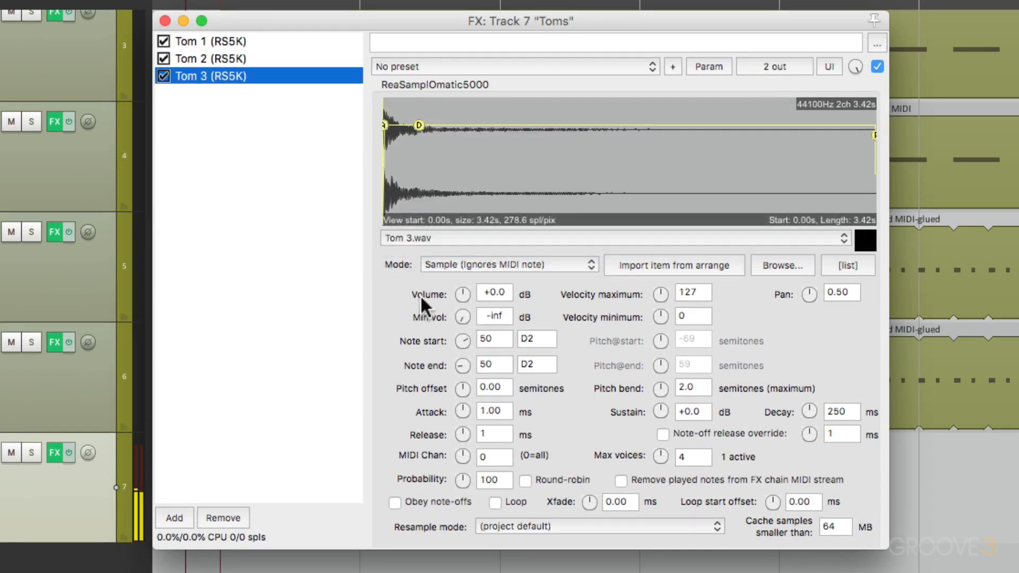
# - Set the Tom 3 sampler's note start and note end to 52 (E2)
pyautogui.doubleClick(504, 336)
pyautogui.write('52')
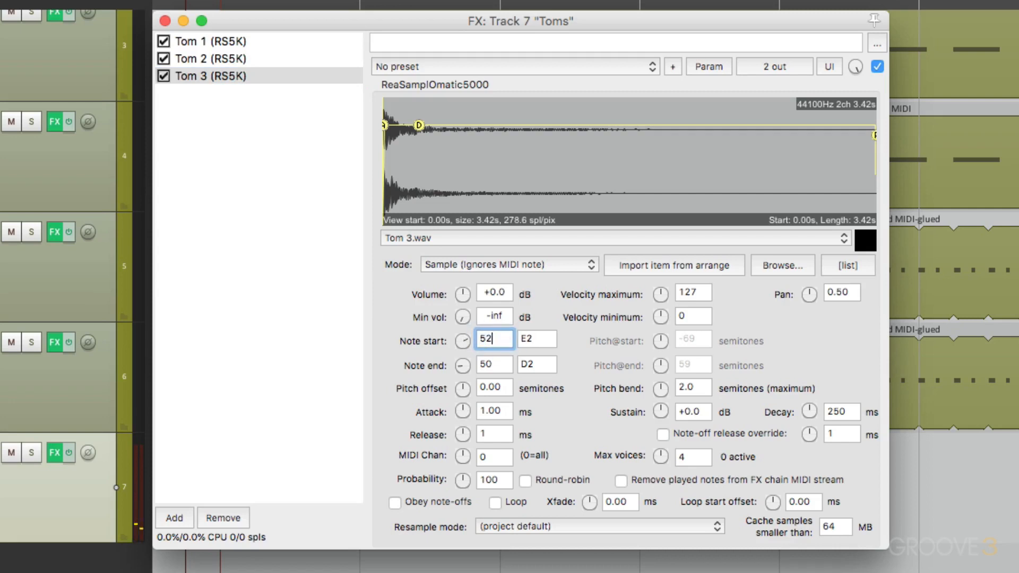
pyautogui.write('52')
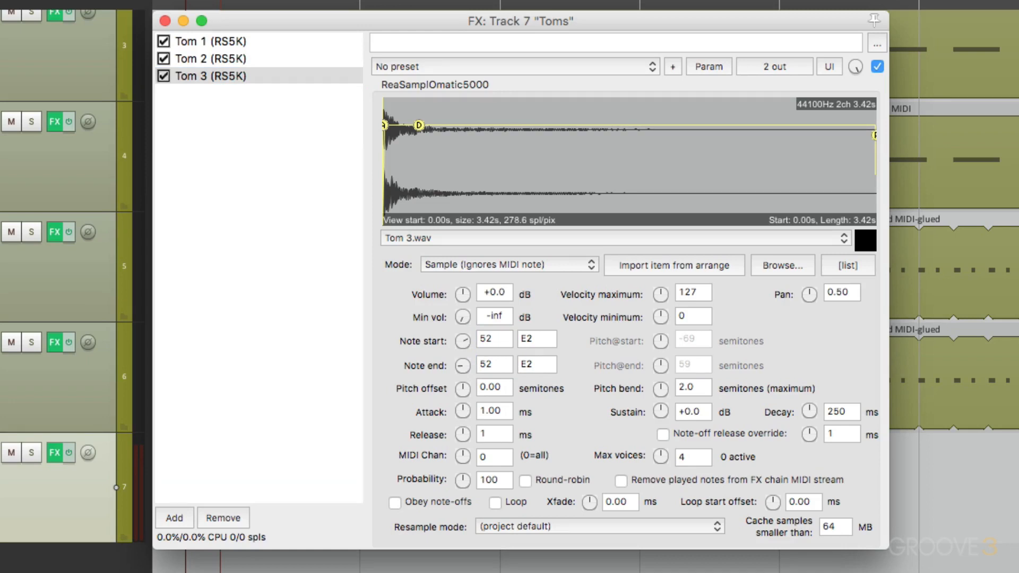
# - Pan the Tom 1 sampler to 0.32 and the Tom 3 sampler to 0.71, and close the Toms FX window
pyautogui.click(289, 42)
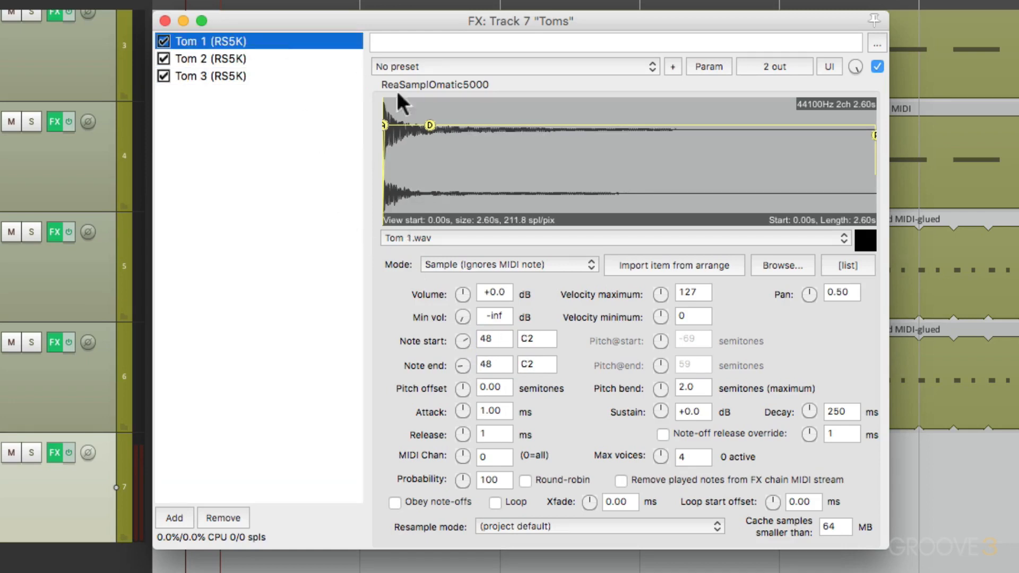
pyautogui.moveTo(809, 295); pyautogui.dragTo(809, 310)
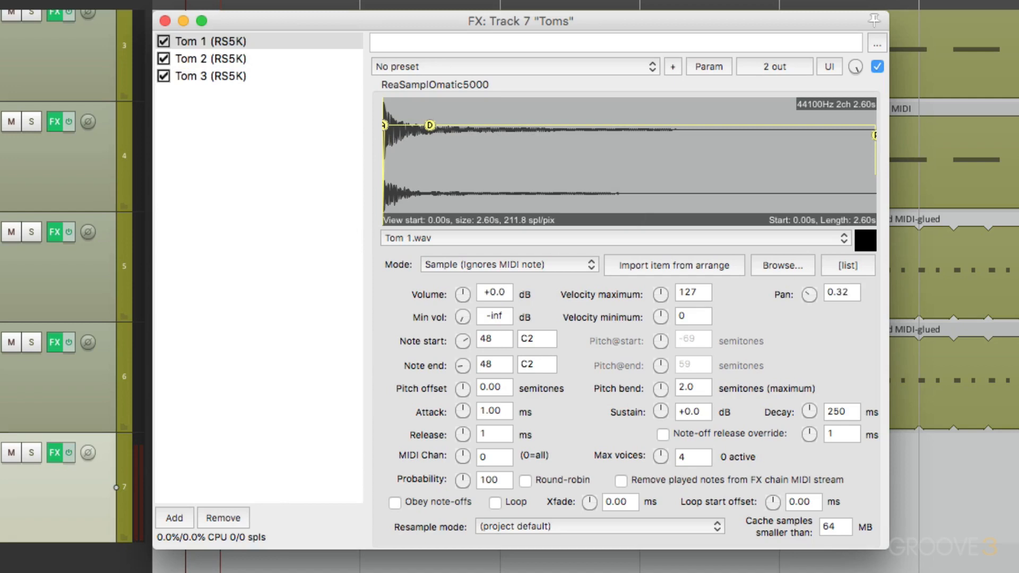
pyautogui.click(275, 78)
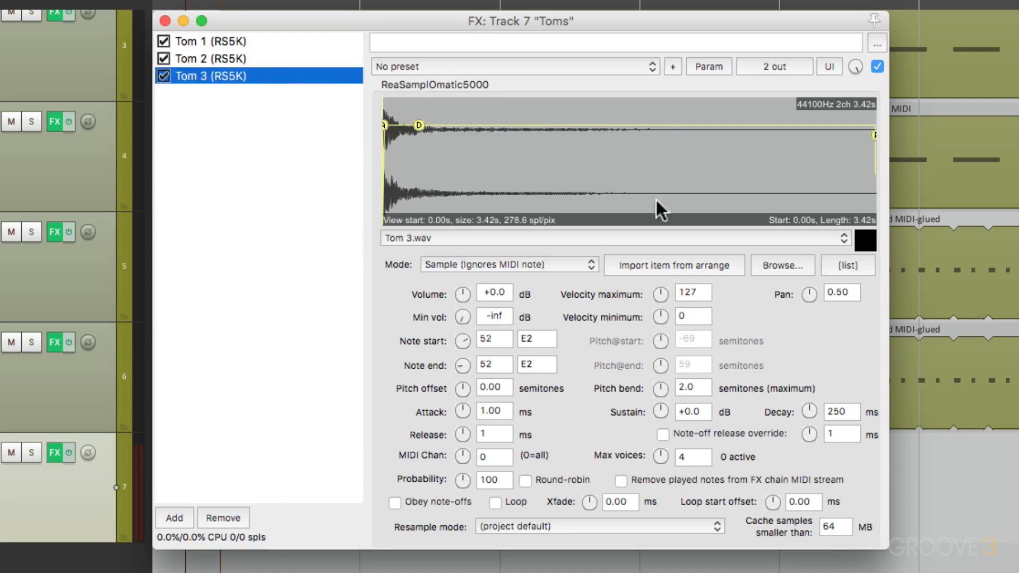
pyautogui.moveTo(803, 291); pyautogui.dragTo(803, 274)
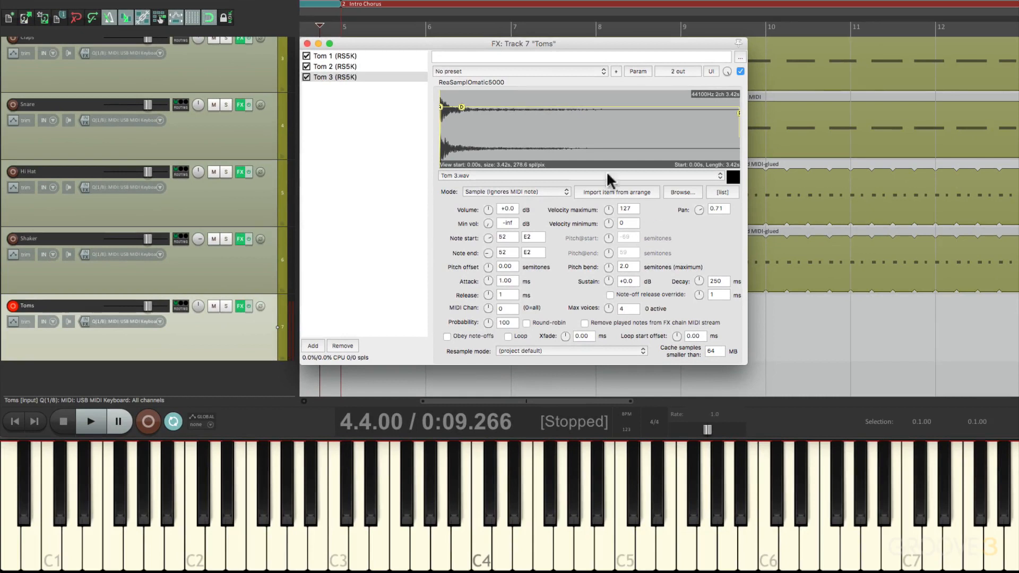
pyautogui.click(307, 43)
# - Record a MIDI tom fill on the Toms track, starting at bar 11 and leading into Verse 1 at bar 13
pyautogui.hscroll(4, 531, 266)
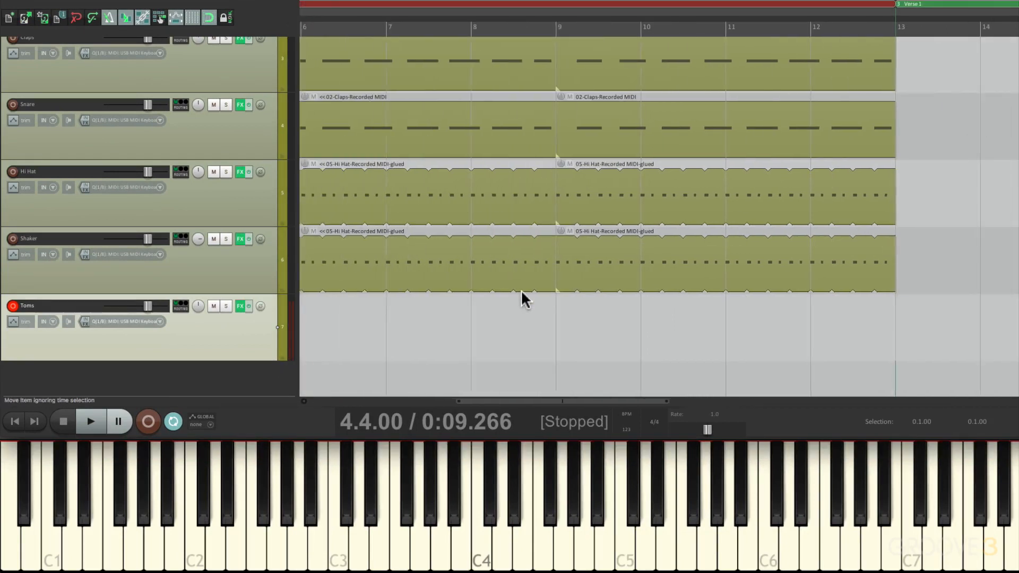
pyautogui.click(638, 323)
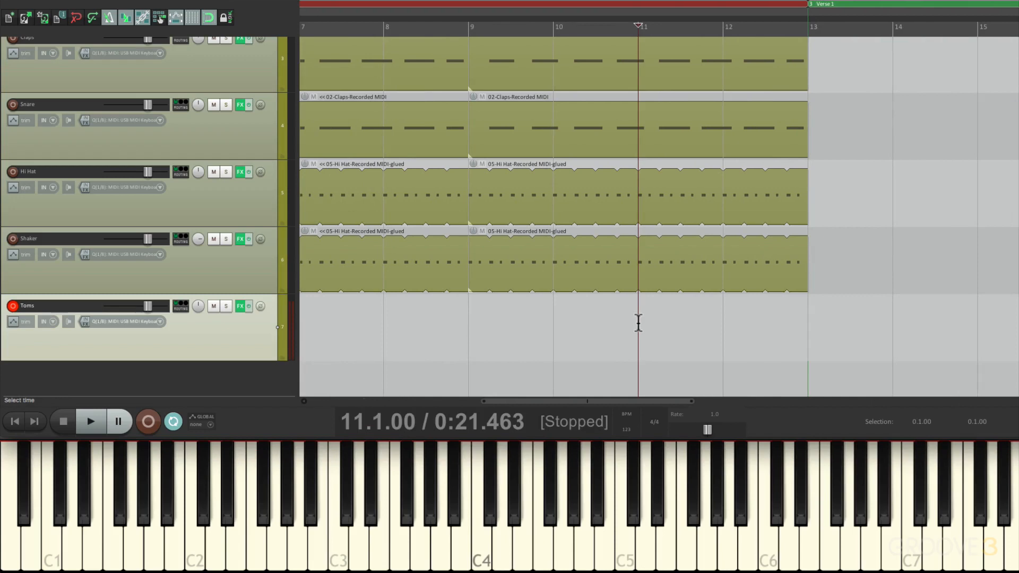
pyautogui.hotkey('ctrl', 'r')
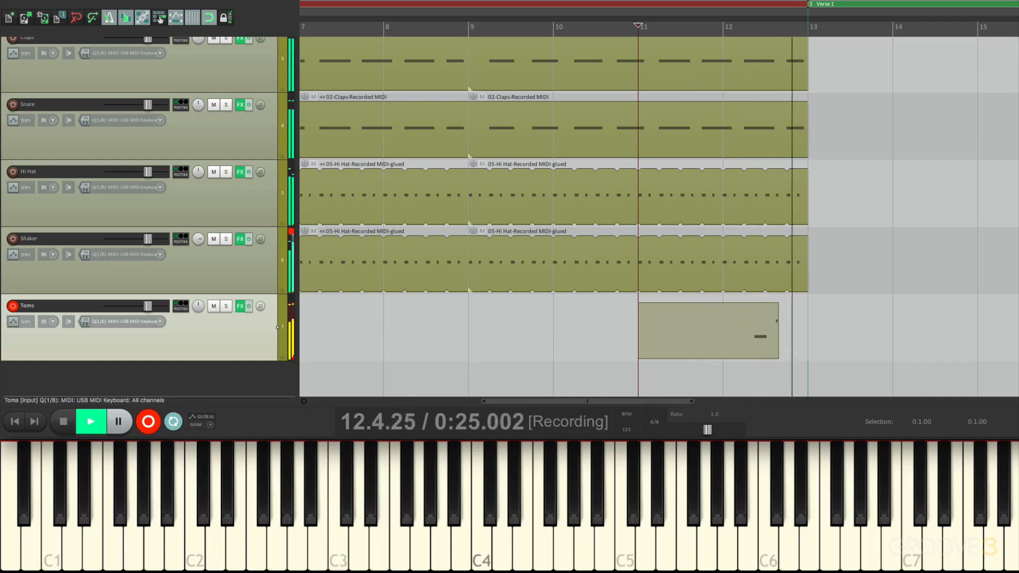
pyautogui.press('space')
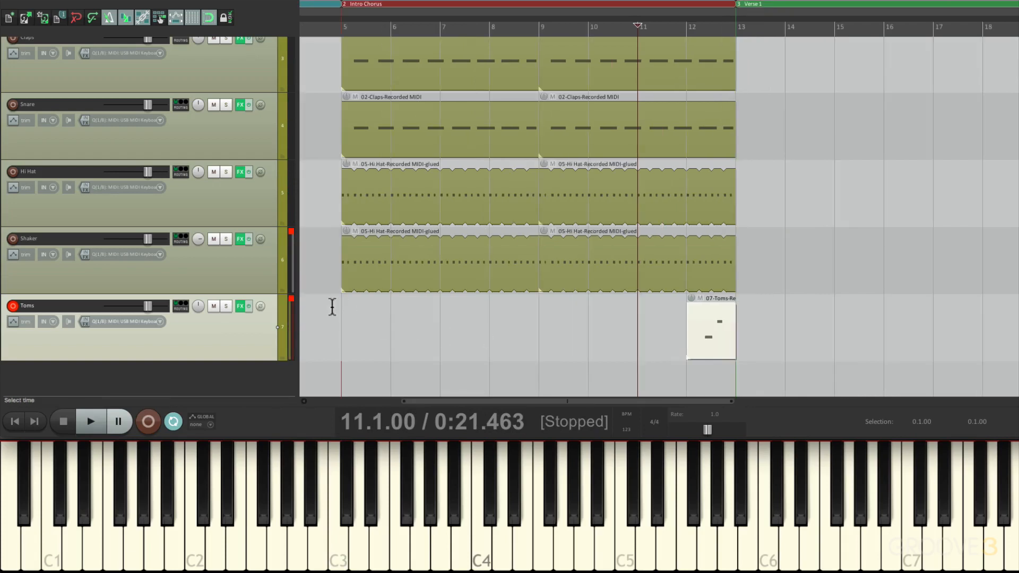
# - Play the Intro Chorus from bar 5 through to its end to hear the tom fill with the other drums
pyautogui.click(340, 313)
pyautogui.press('space')
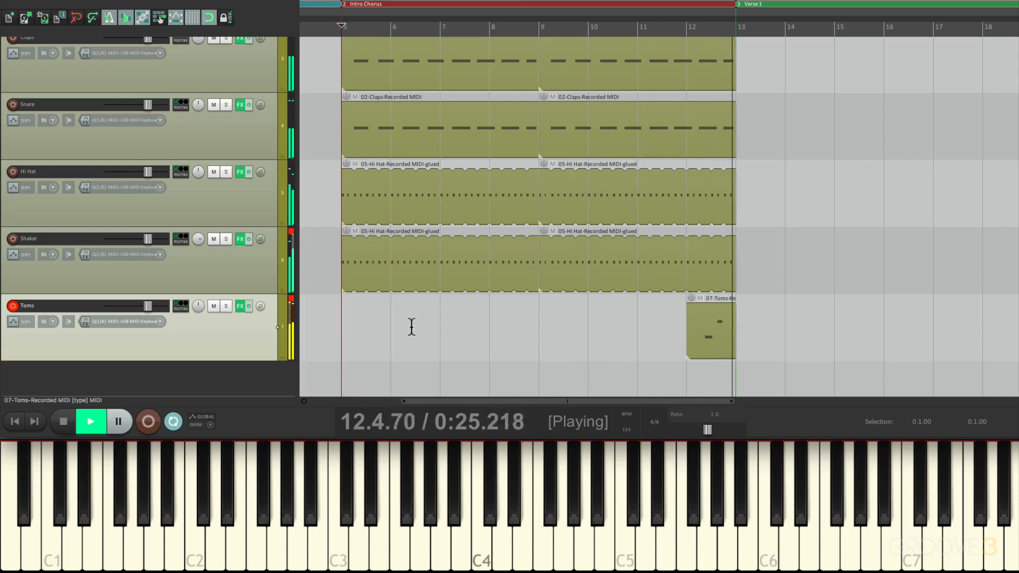
pyautogui.press('space')
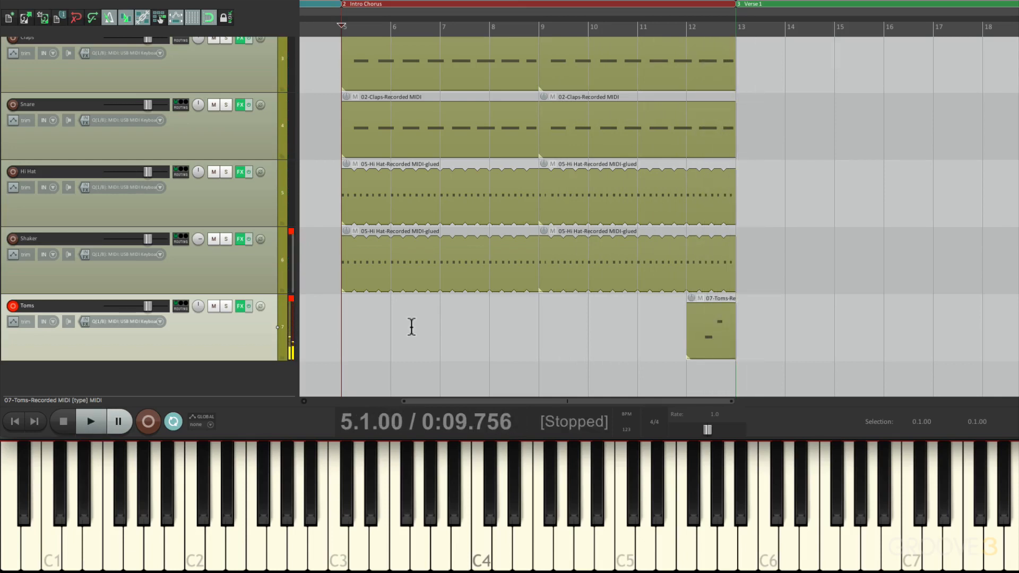